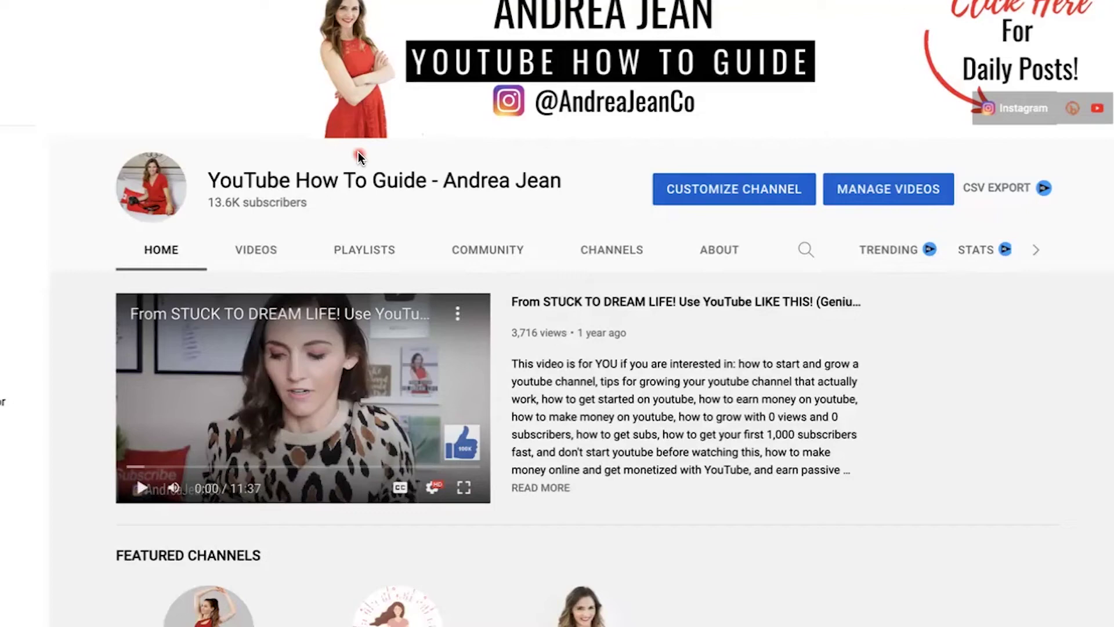
# - Scroll the Elite Fit with Andrea Jean channel's uploads to find the 5 MIN FLAT ABS WORKOUT video
pyautogui.scroll(-5, 642, 251)
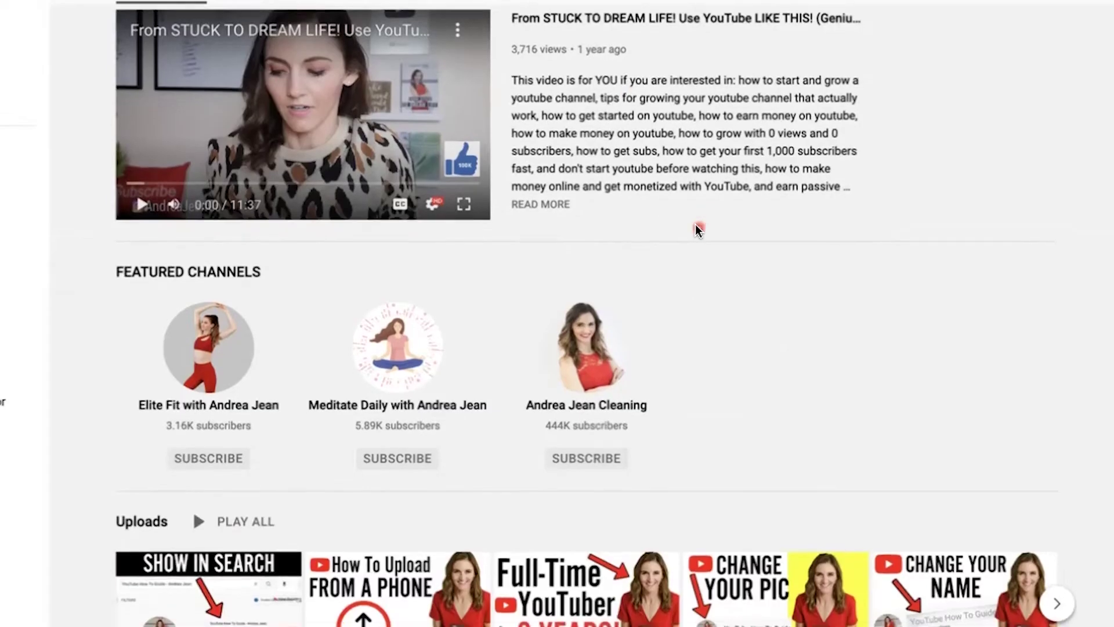
pyautogui.scroll(-3, 698, 230)
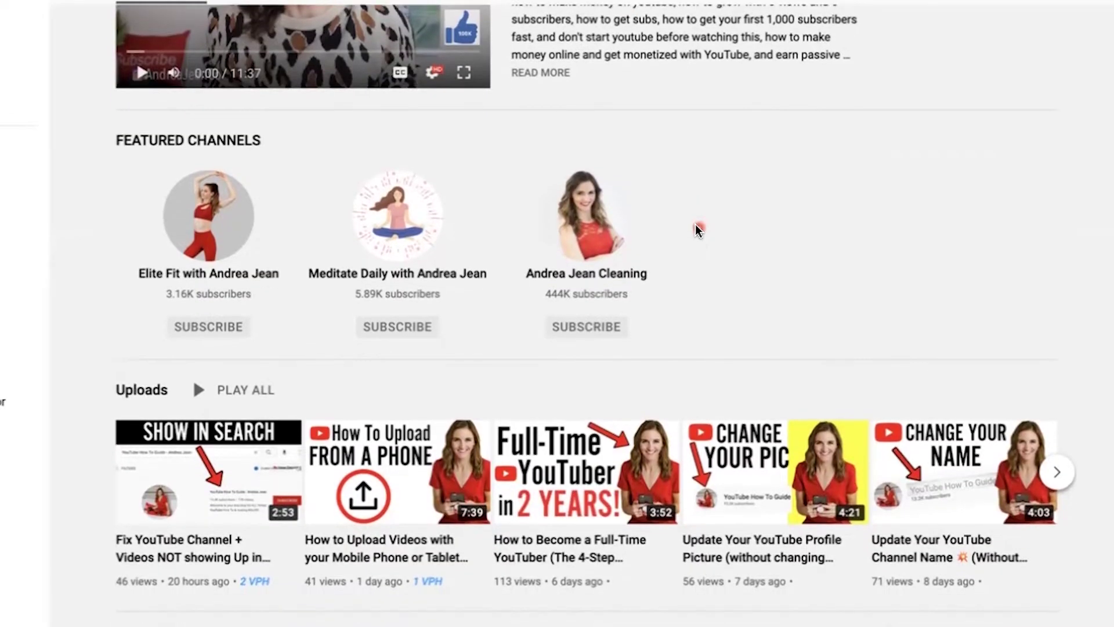
pyautogui.scroll(-4, 698, 230)
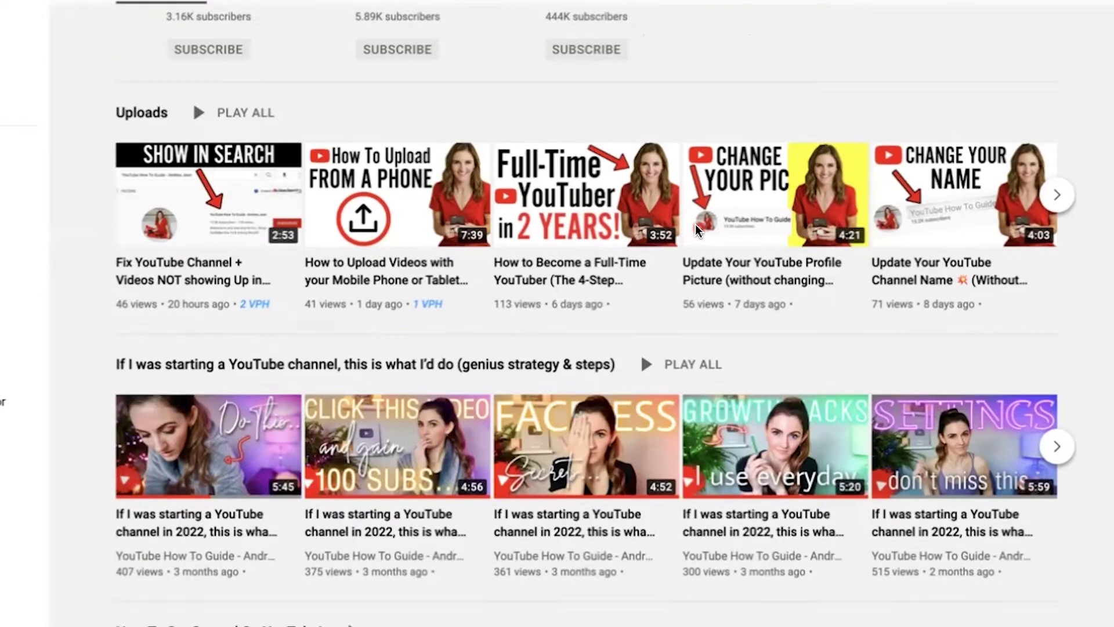
pyautogui.scroll(10, 695, 224)
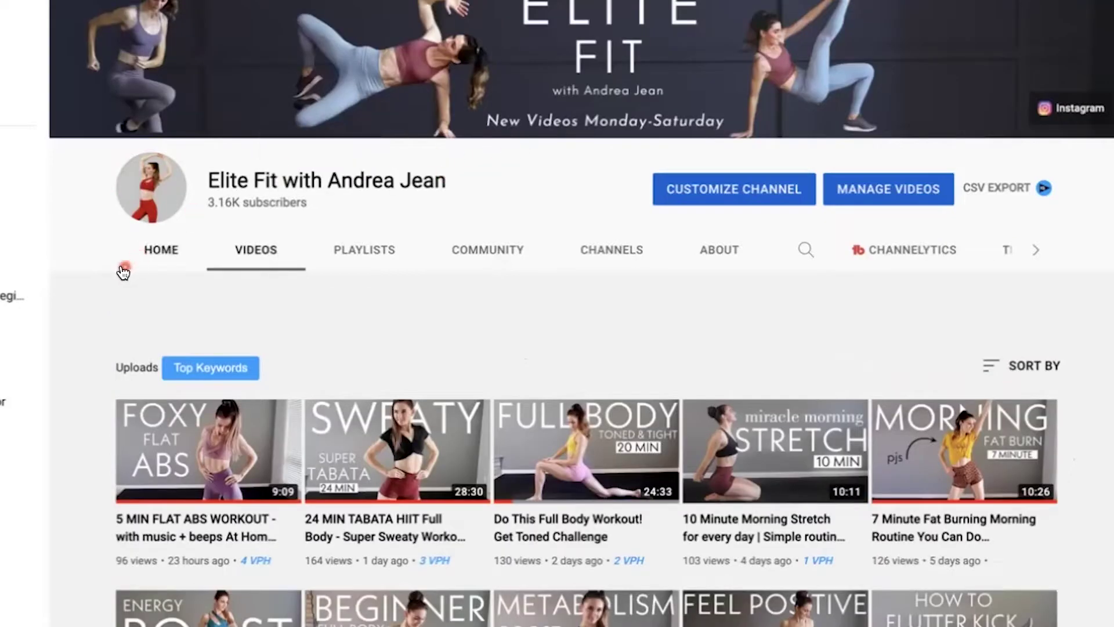
pyautogui.scroll(-5, 106, 267)
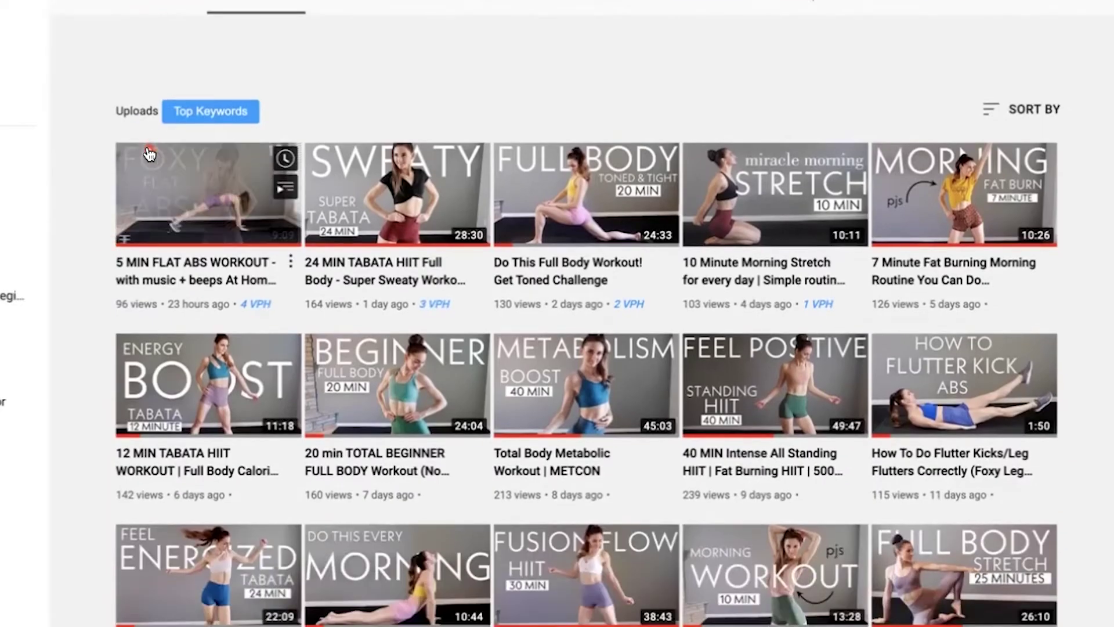
# - Open the 5 MIN FLAT ABS WORKOUT video and follow its description's Tabata HIIT Full Body bit.ly link
pyautogui.click(144, 152)
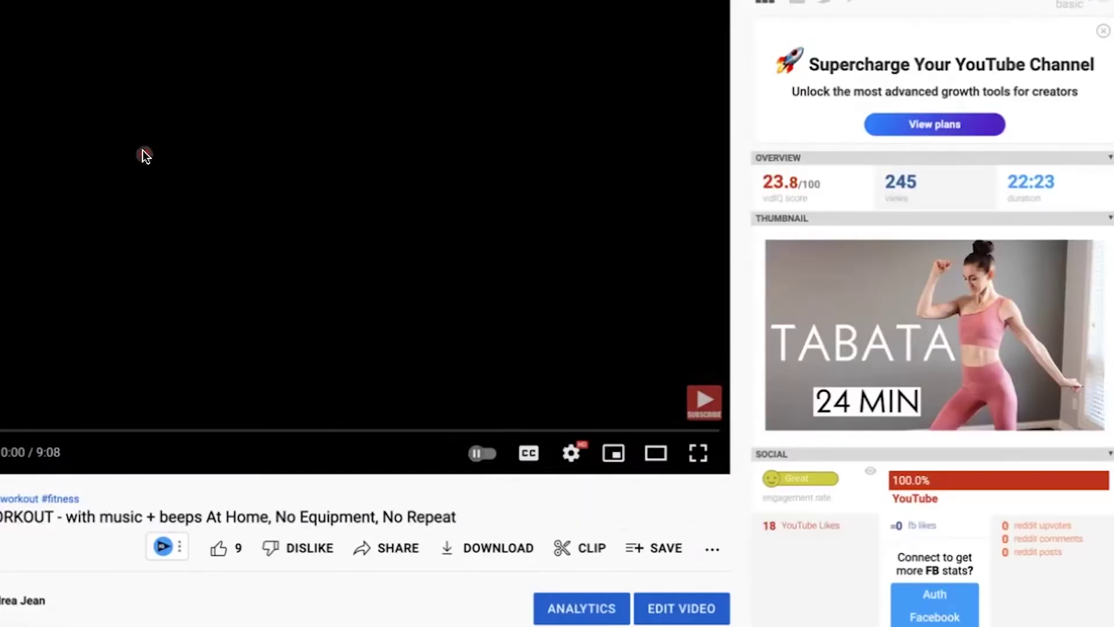
pyautogui.scroll(-6, 134, 261)
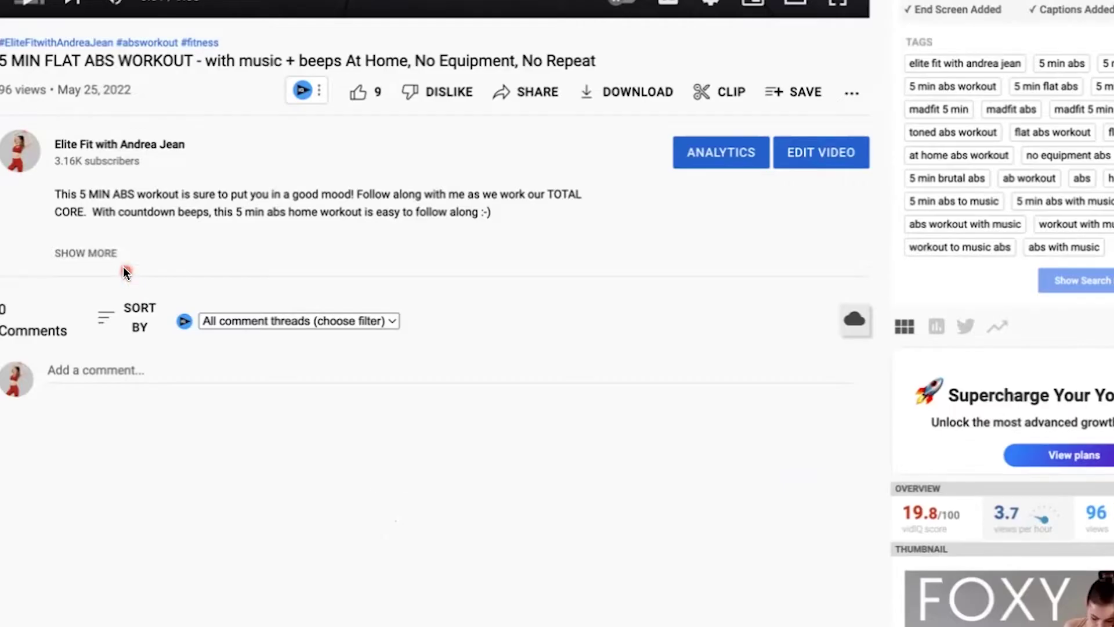
pyautogui.click(115, 257)
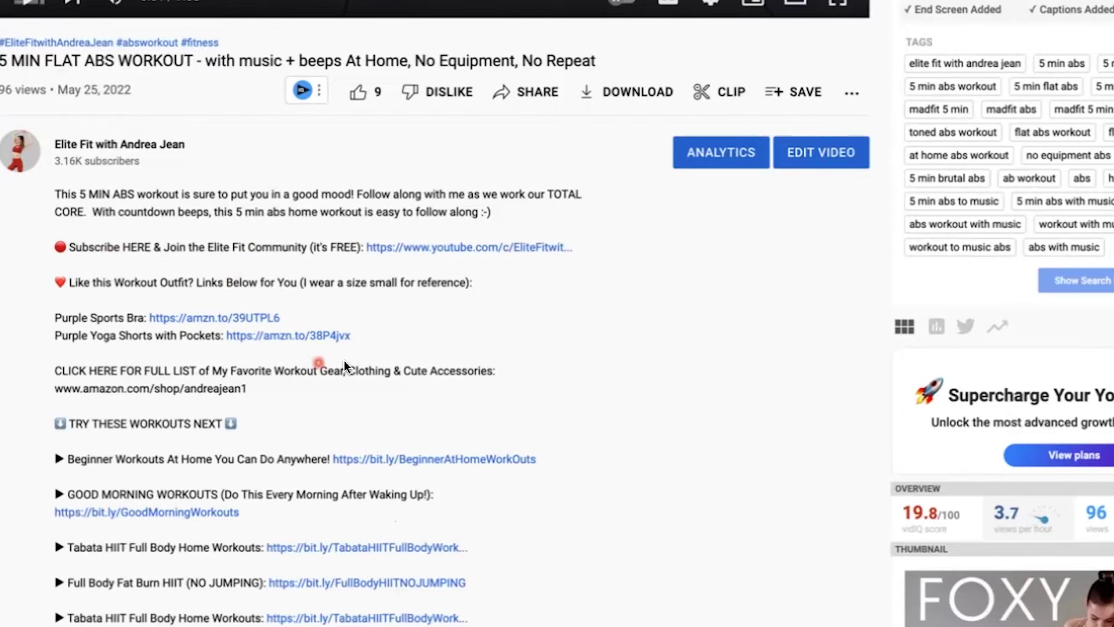
pyautogui.scroll(-3, 315, 485)
pyautogui.scroll(2, 318, 488)
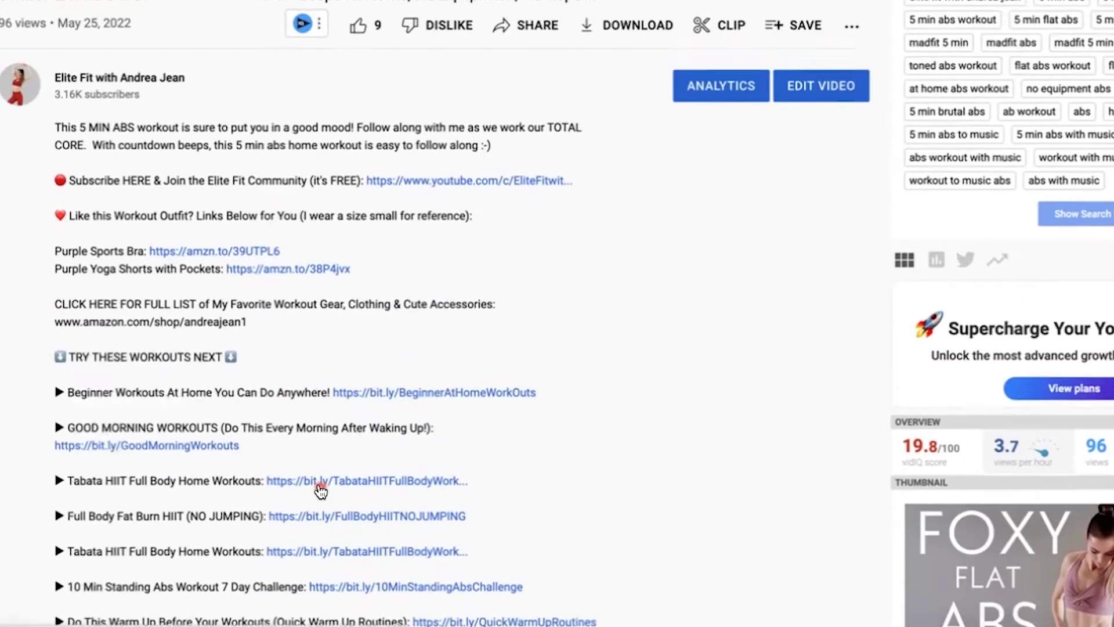
pyautogui.scroll(-3, 325, 473)
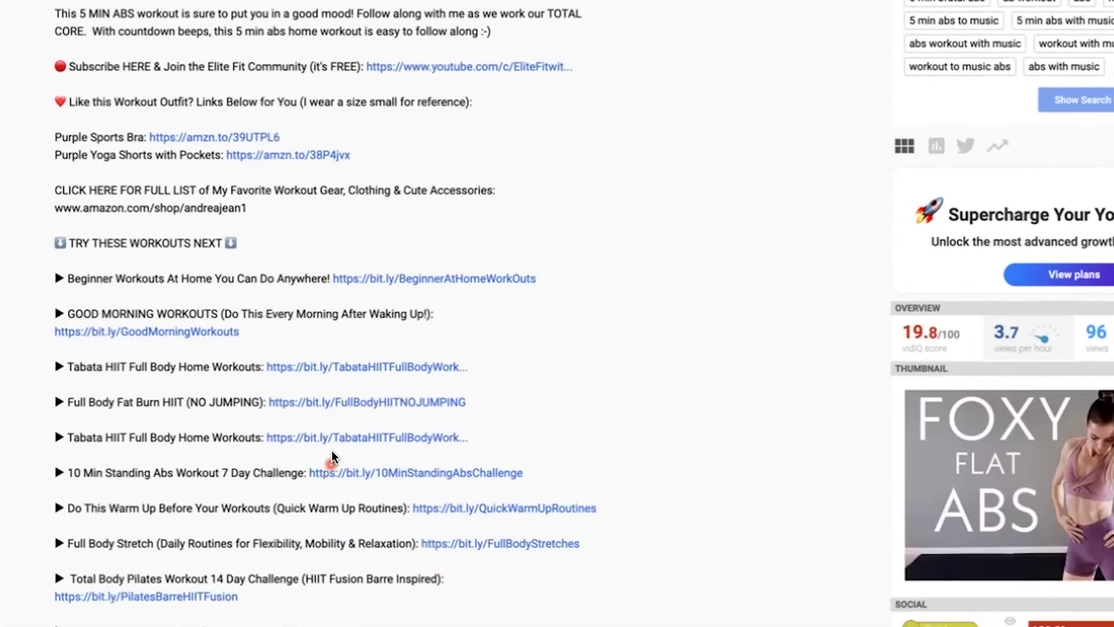
pyautogui.click(332, 367)
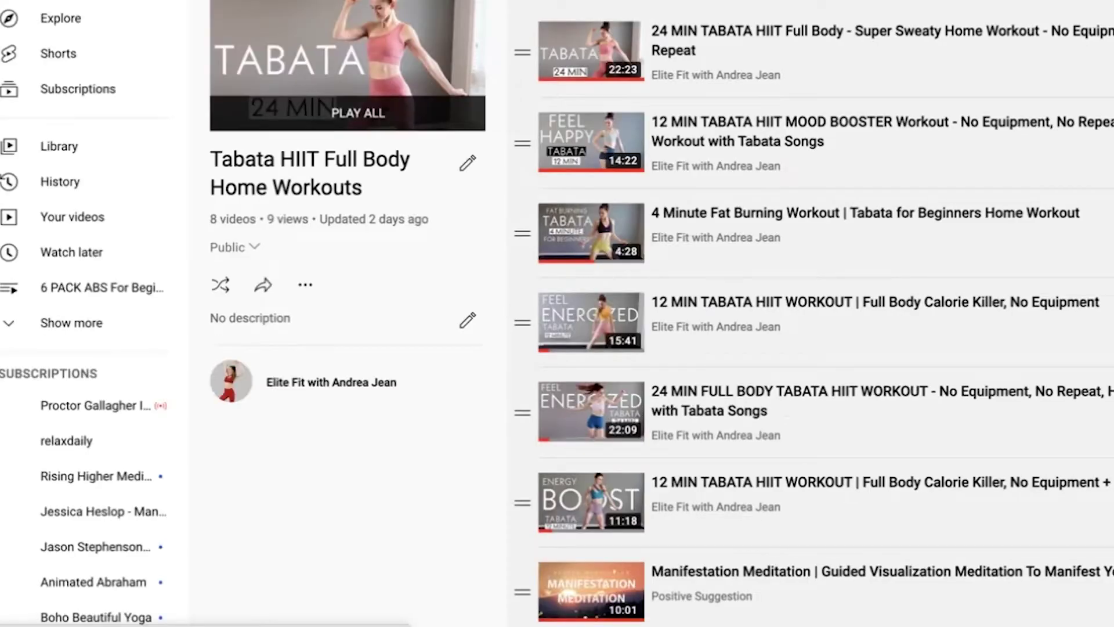
# - Start a new comment and copy the Tabata HIIT Full Body Home Workouts line from the description
pyautogui.click(73, 322)
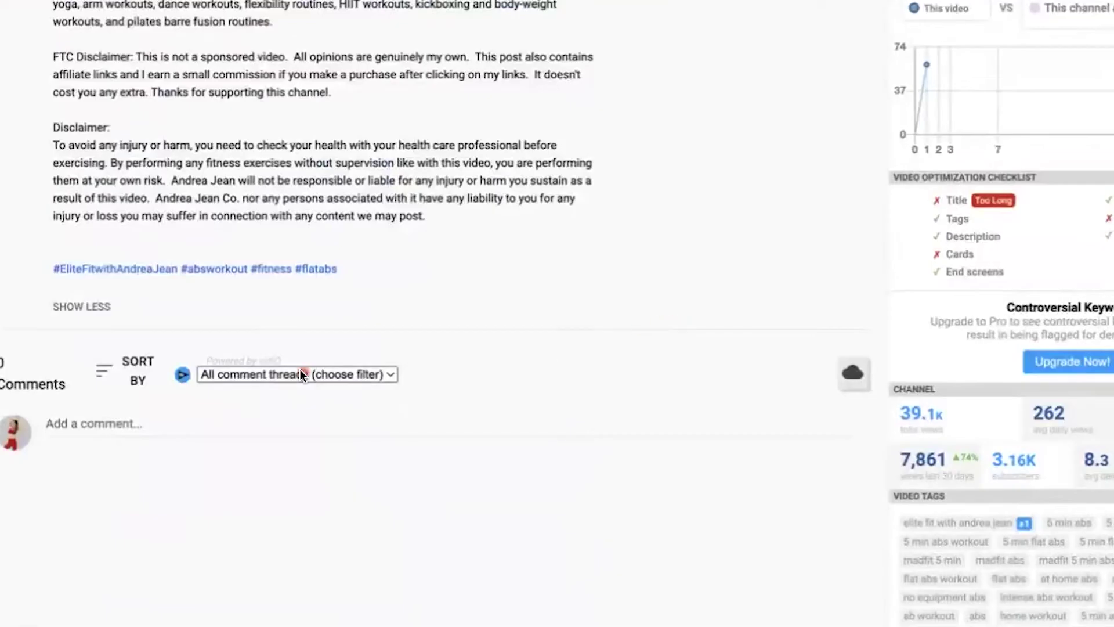
pyautogui.click(128, 427)
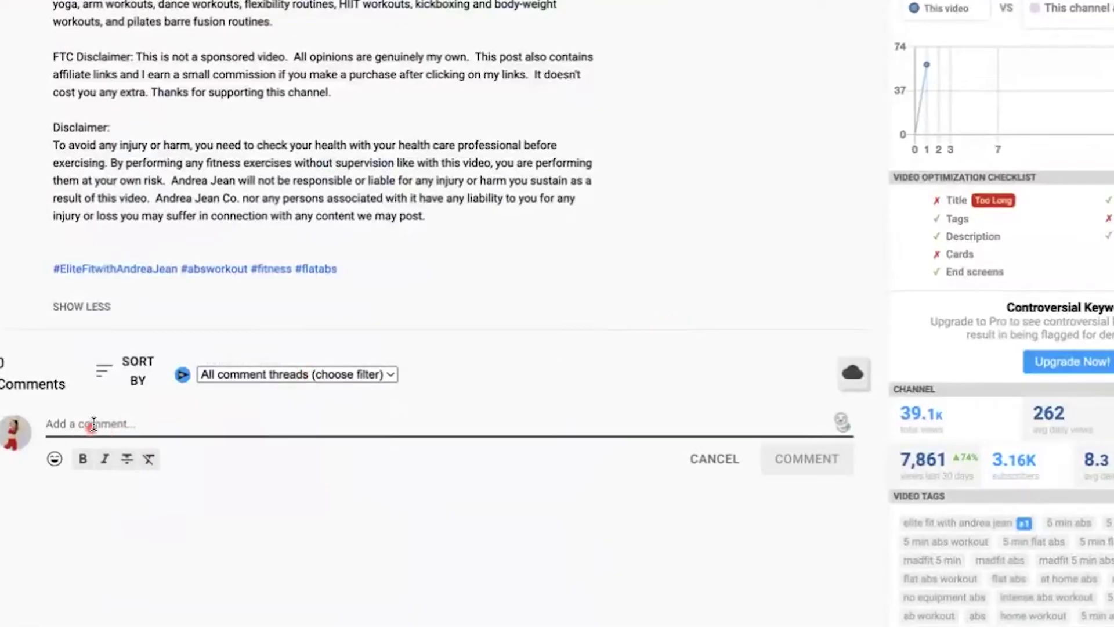
pyautogui.scroll(10, 607, 303)
pyautogui.scroll(5, 607, 298)
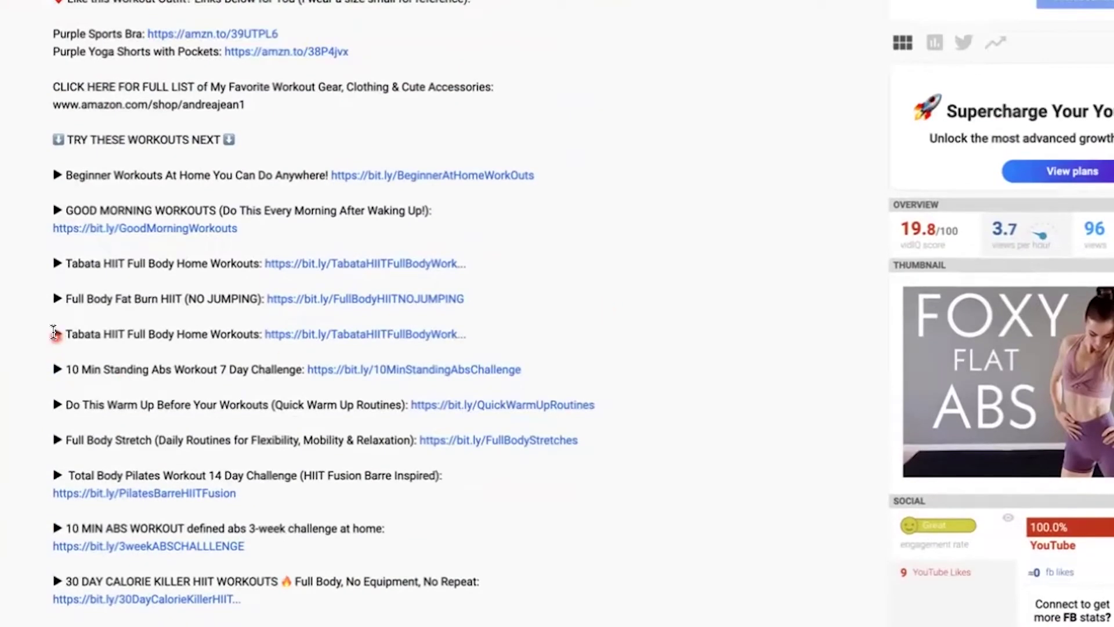
pyautogui.moveTo(257, 311); pyautogui.dragTo(460, 330)
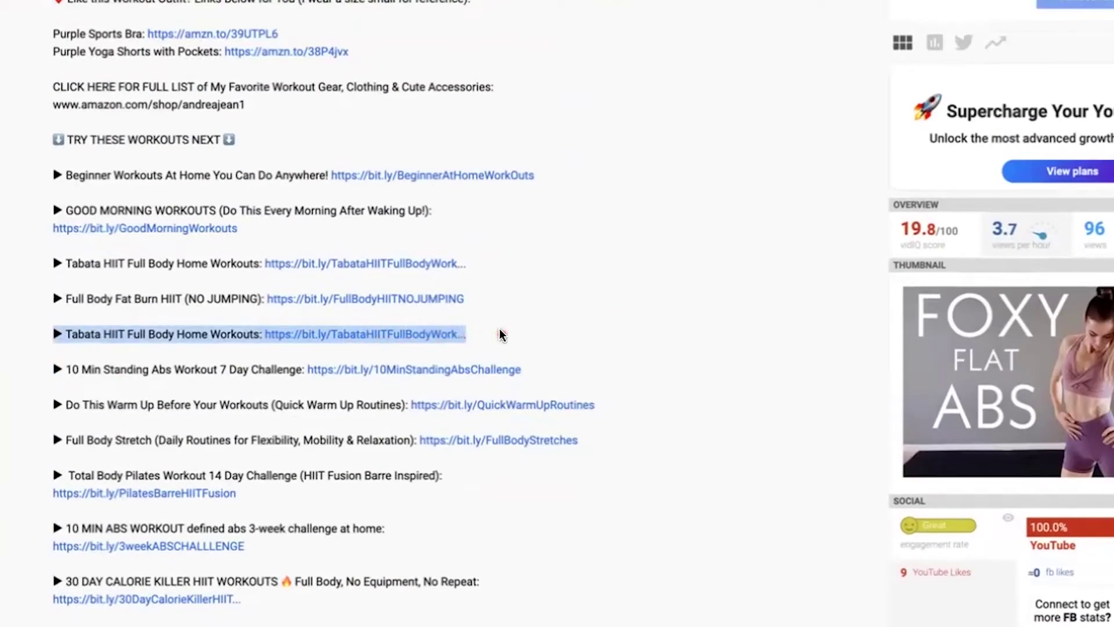
pyautogui.rightClick(200, 339)
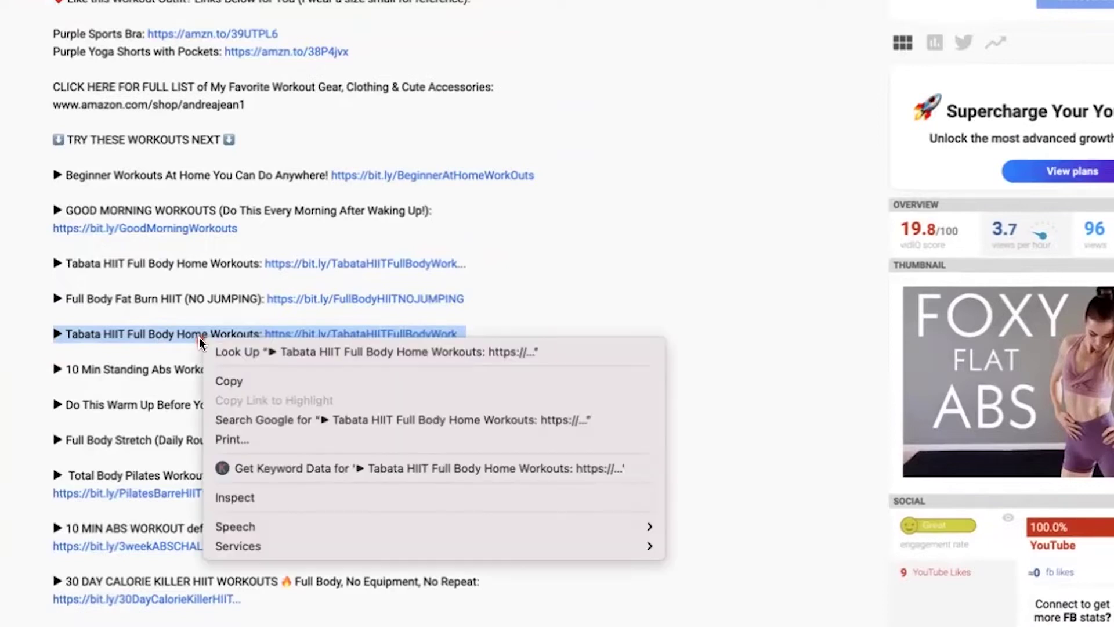
pyautogui.click(228, 380)
pyautogui.scroll(-10, 641, 342)
pyautogui.scroll(-3, 644, 354)
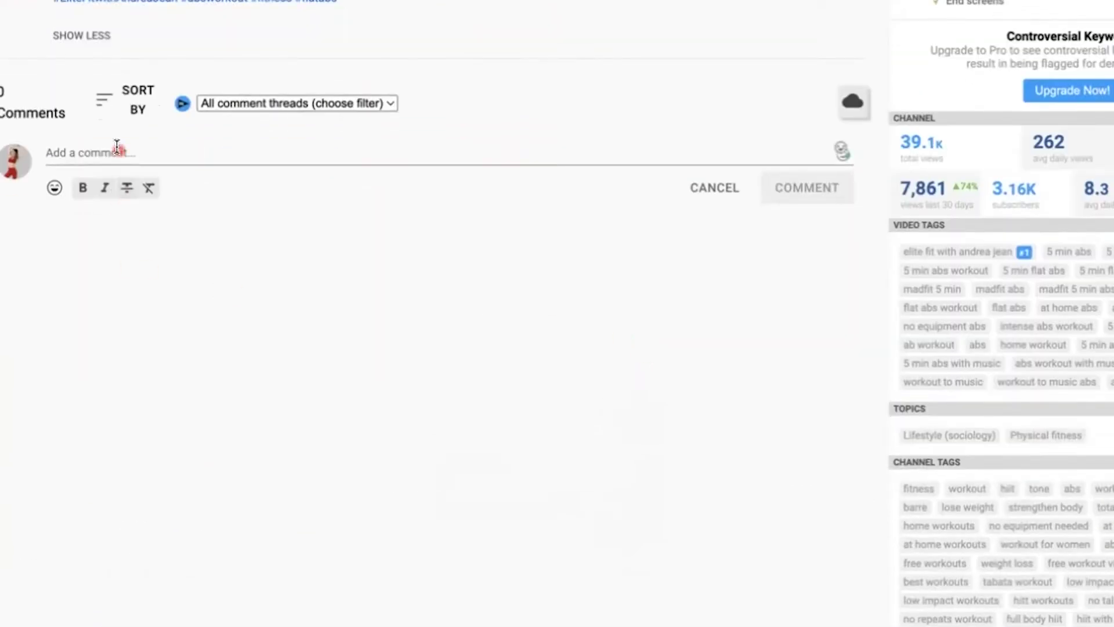
# - Paste the Tabata link line into the comment box, post it, and choose Pin from its menu
pyautogui.rightClick(114, 151)
pyautogui.click(133, 281)
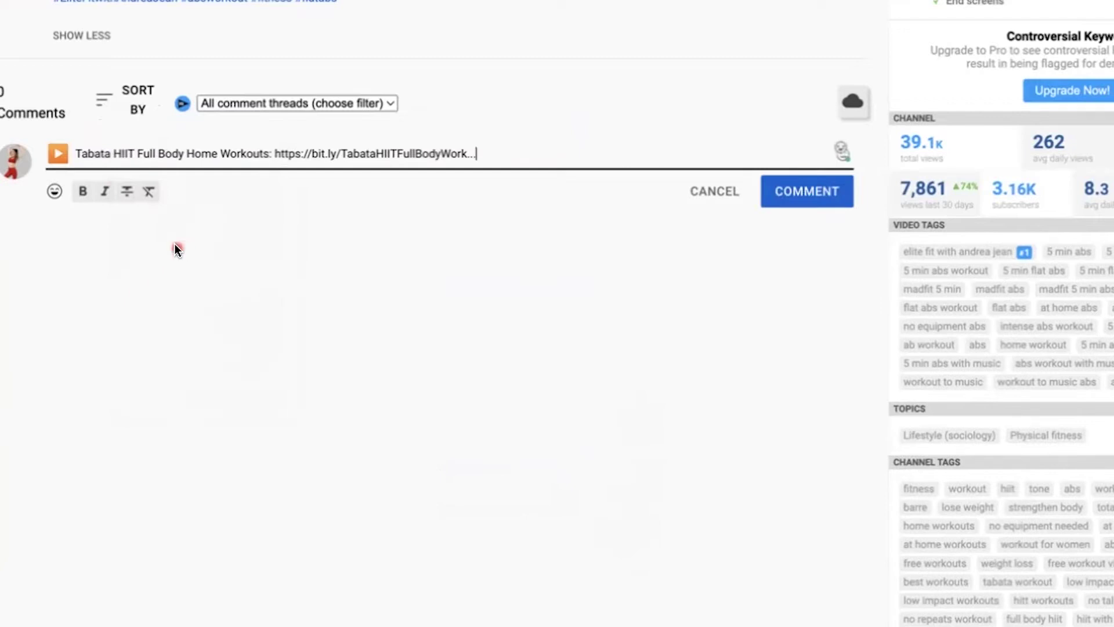
pyautogui.click(790, 190)
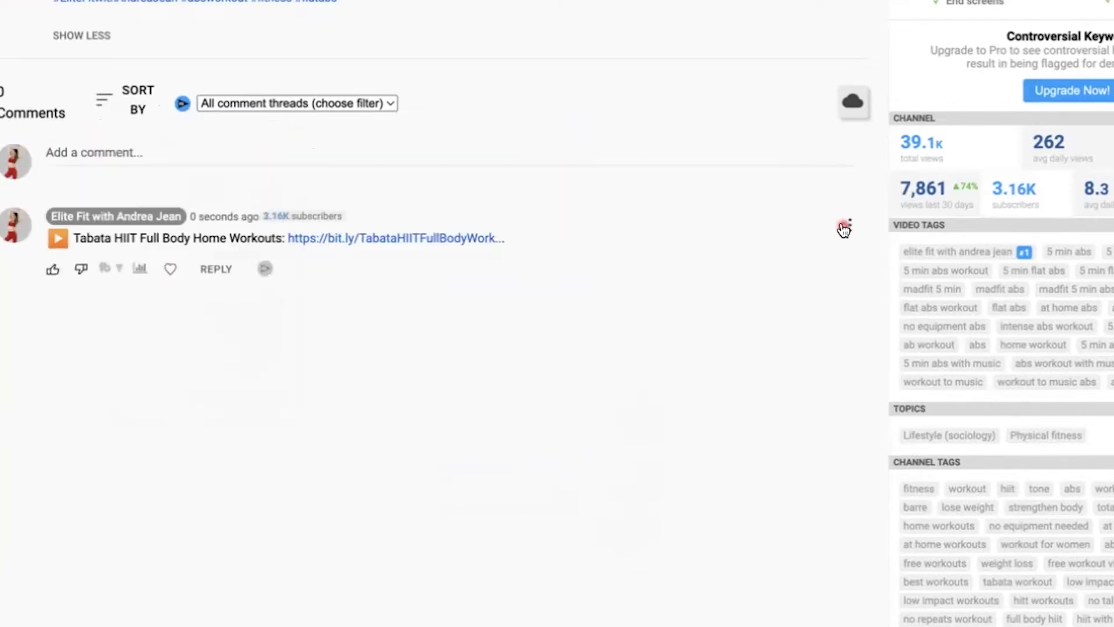
pyautogui.click(850, 228)
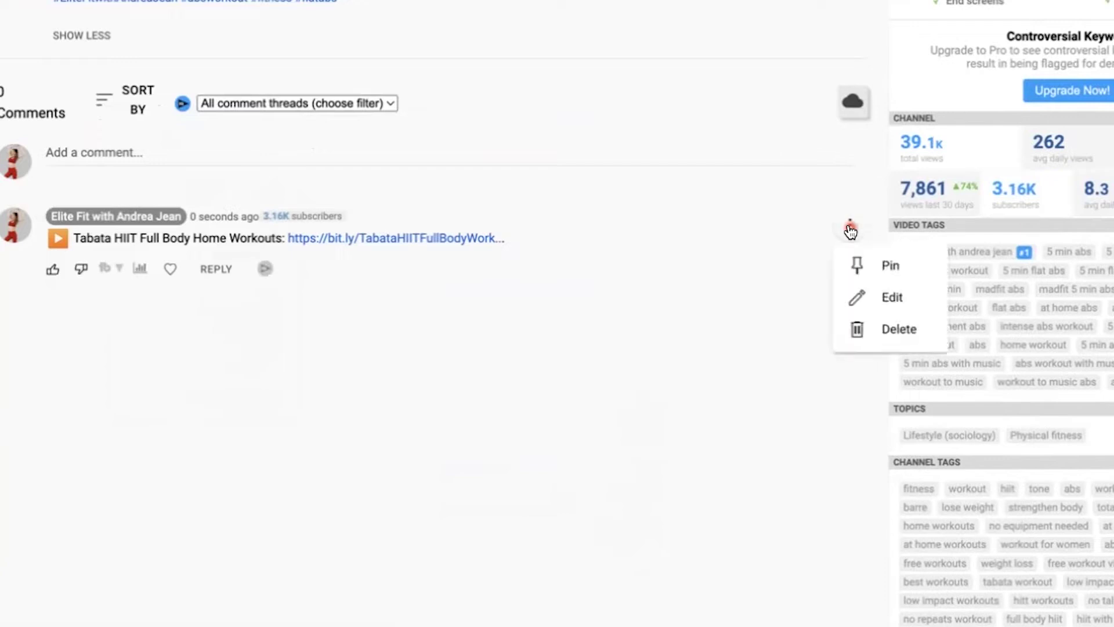
pyautogui.click(891, 267)
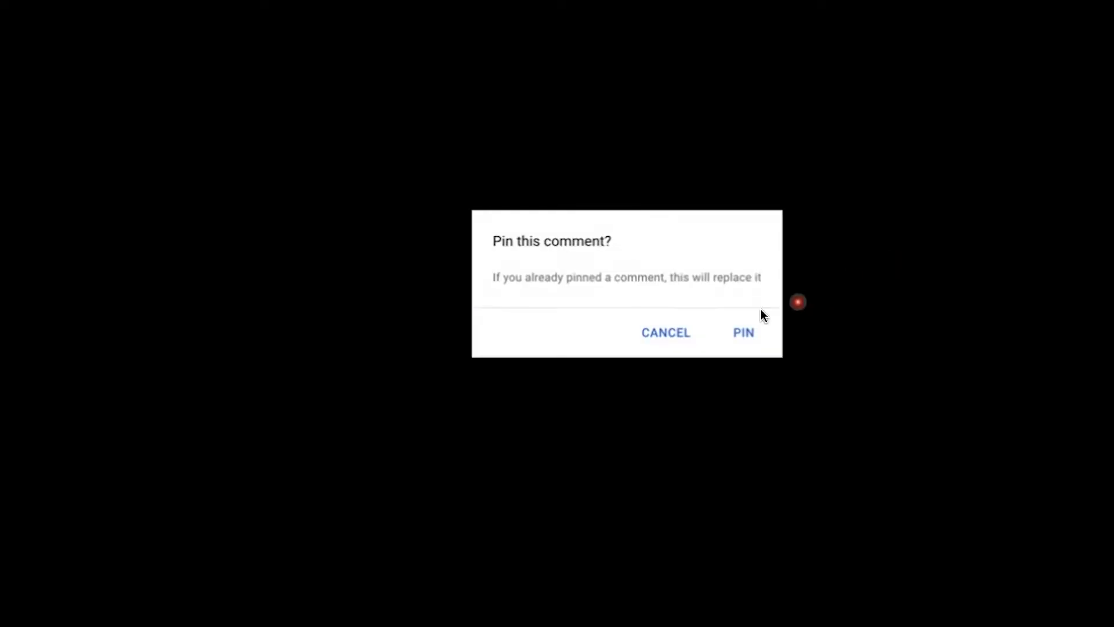
# - Confirm pinning the Tabata link comment on the video
pyautogui.click(742, 333)
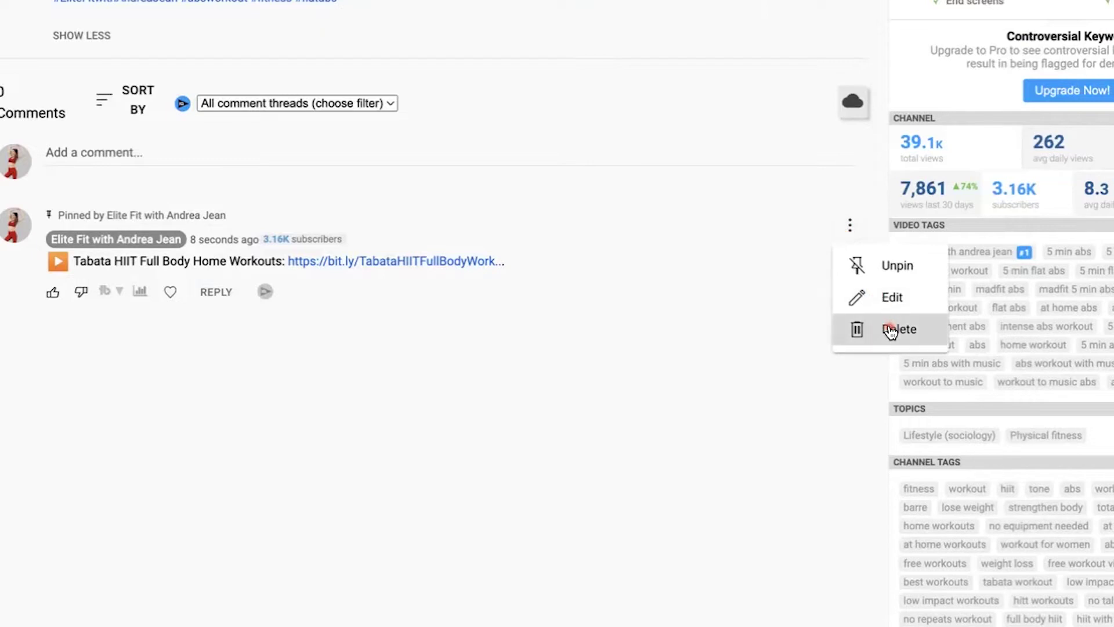
# - Delete the pinned Tabata link comment from the 5 MIN FLAT ABS WORKOUT video
pyautogui.click(888, 327)
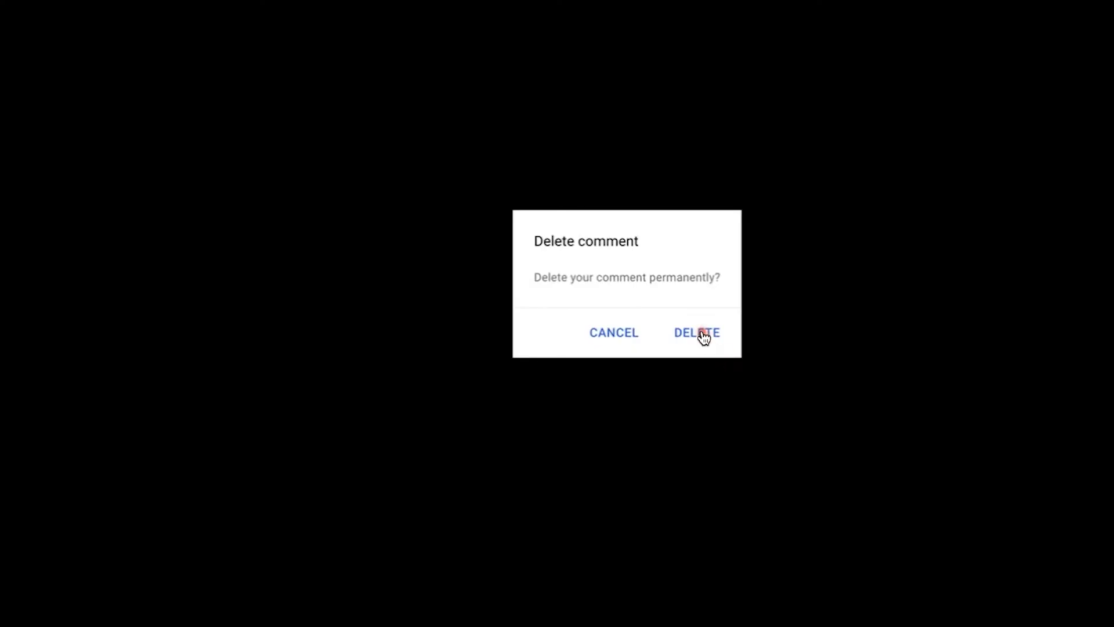
pyautogui.click(703, 337)
pyautogui.scroll(10, 663, 311)
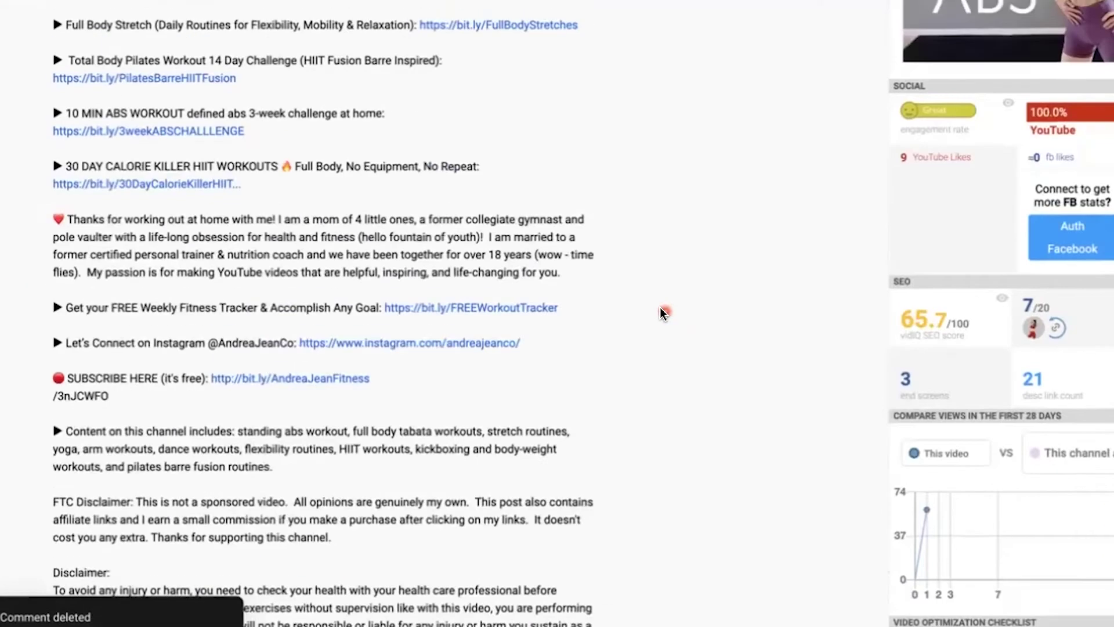
pyautogui.scroll(10, 664, 312)
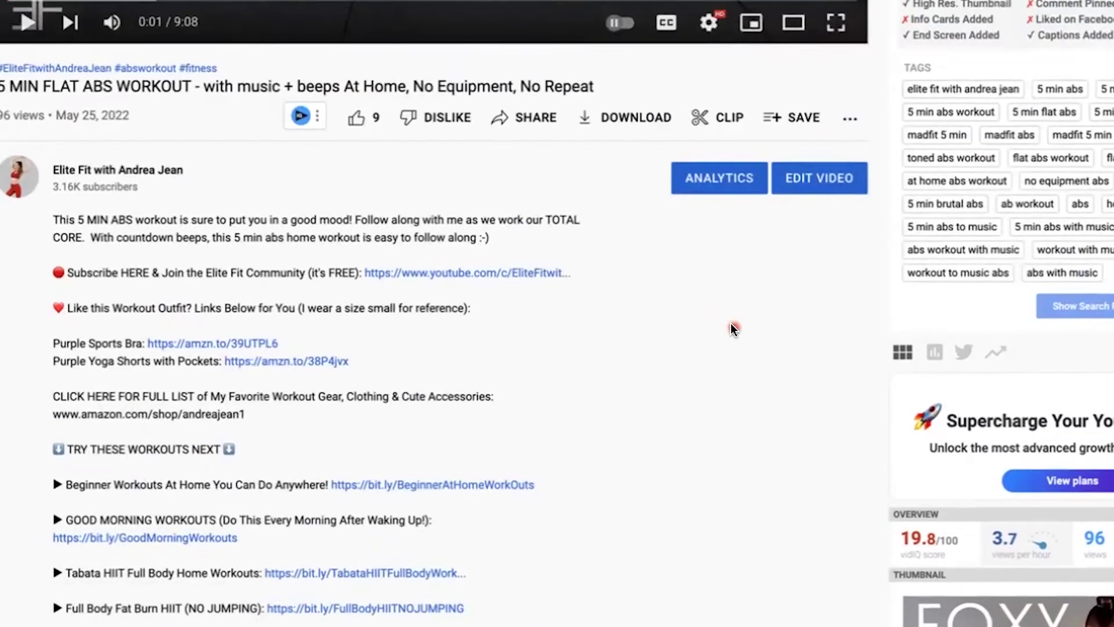
pyautogui.scroll(-4, 732, 328)
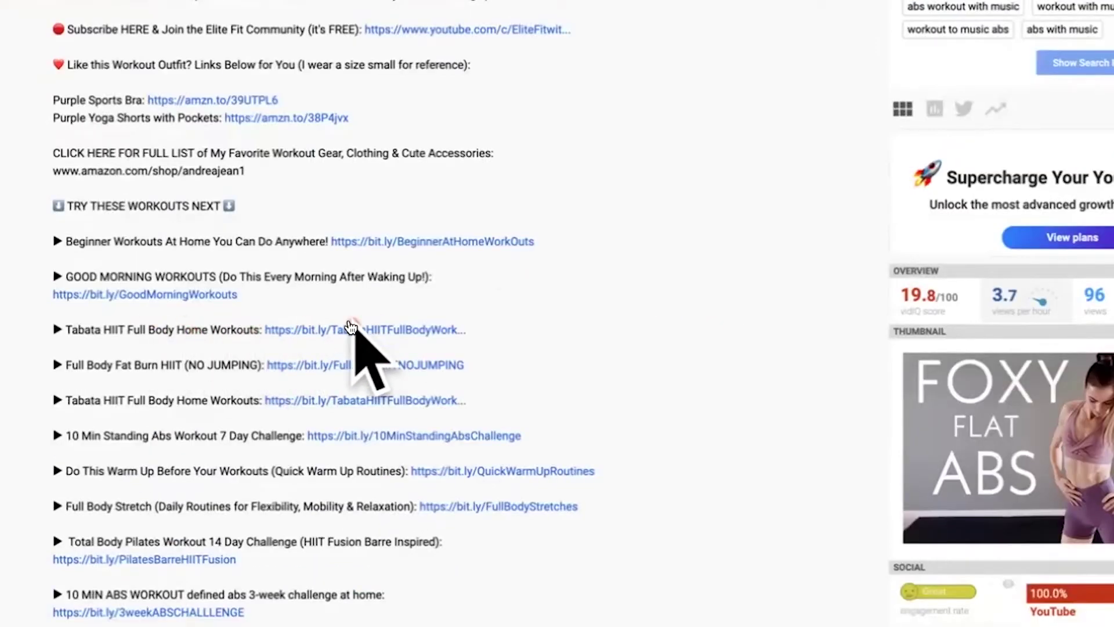
pyautogui.scroll(8, 682, 308)
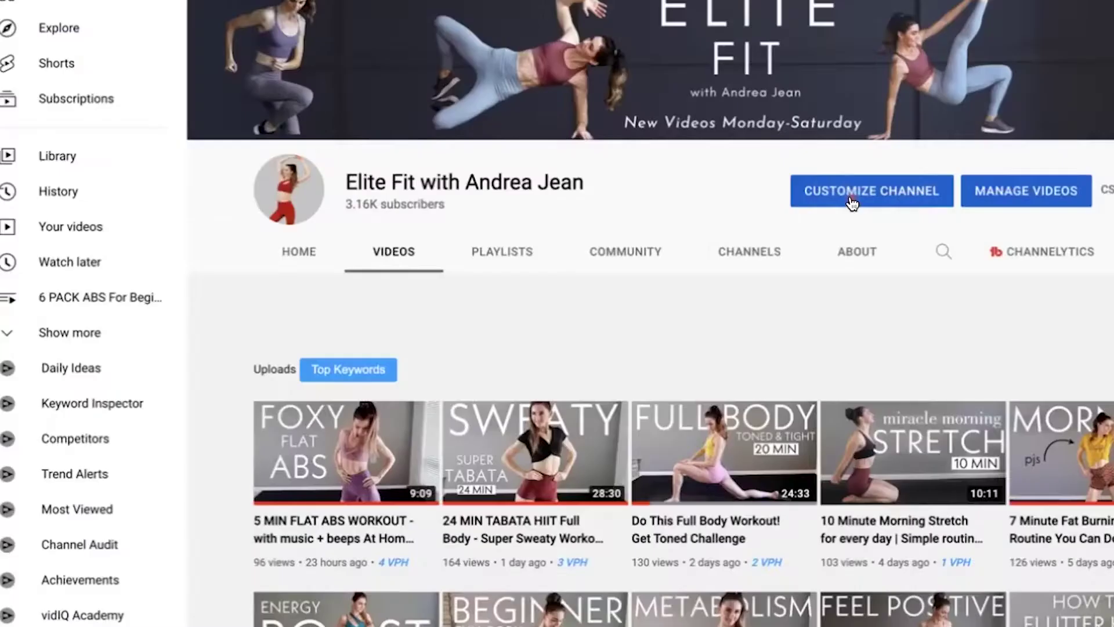
# - Open the 25 minute yoga video's details from the channel's Content list in YouTube Studio
pyautogui.click(850, 196)
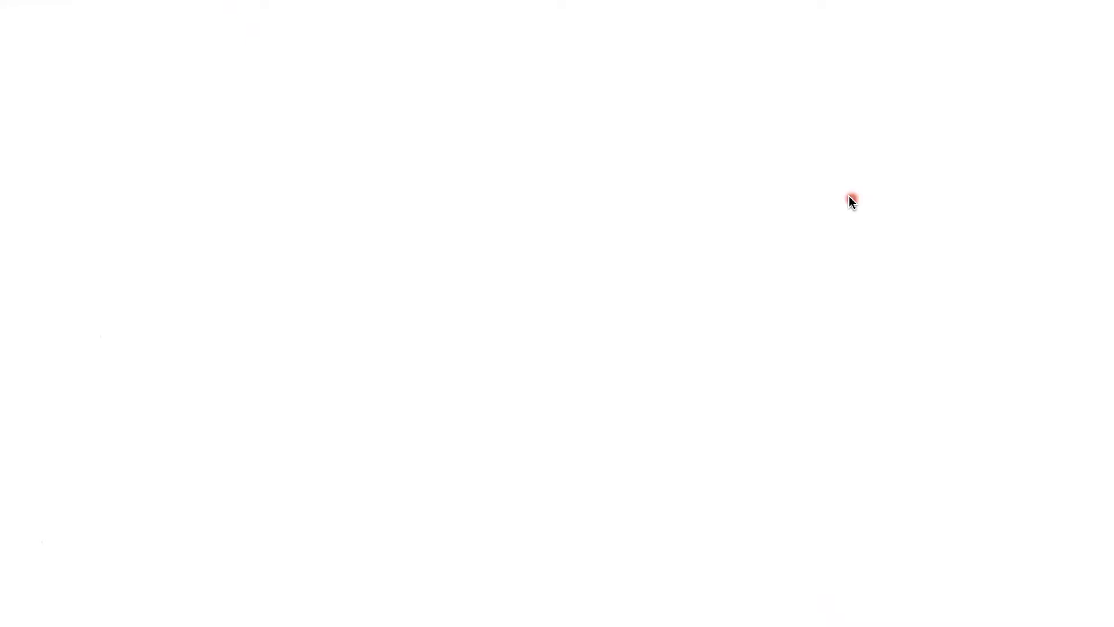
pyautogui.click(52, 225)
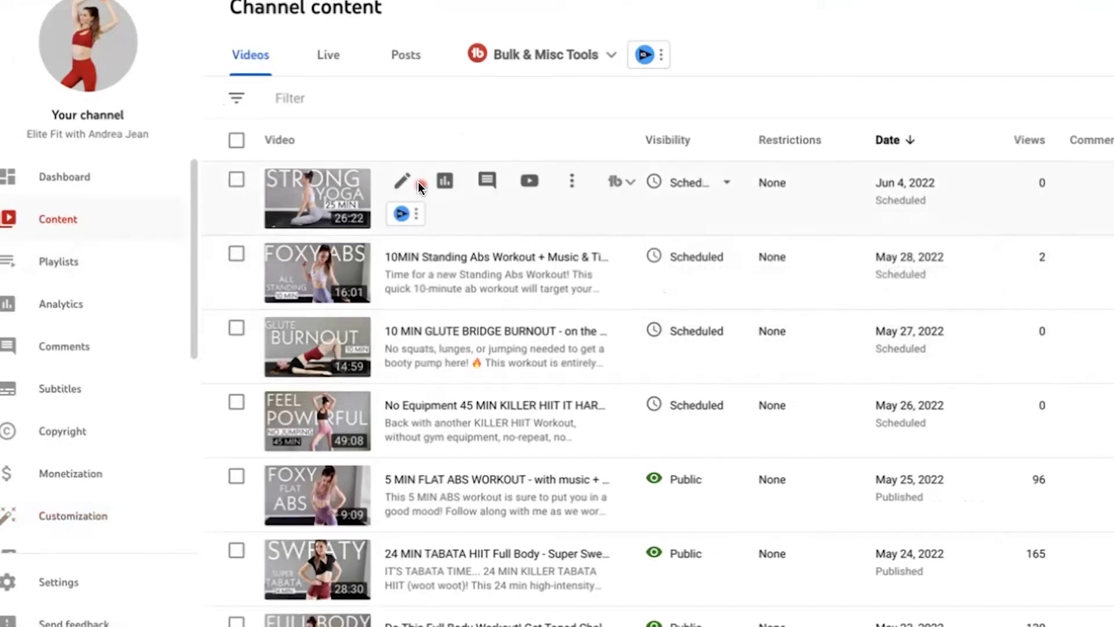
pyautogui.click(398, 189)
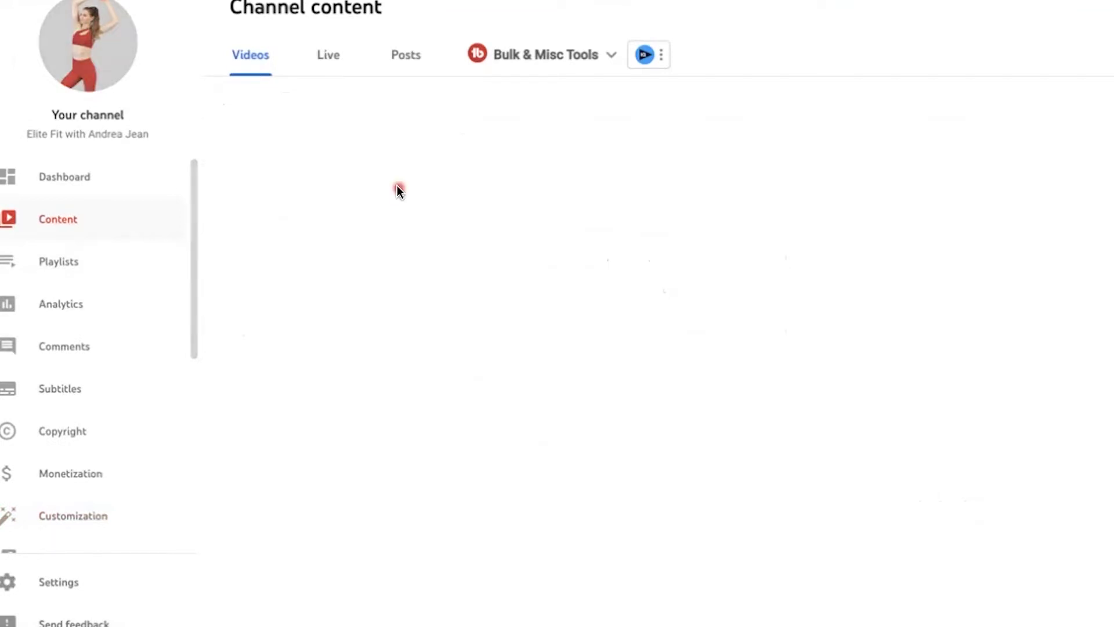
# - Copy the Tabata HIIT Full Body Home Workouts line with its link from the description
pyautogui.scroll(-10, 553, 290)
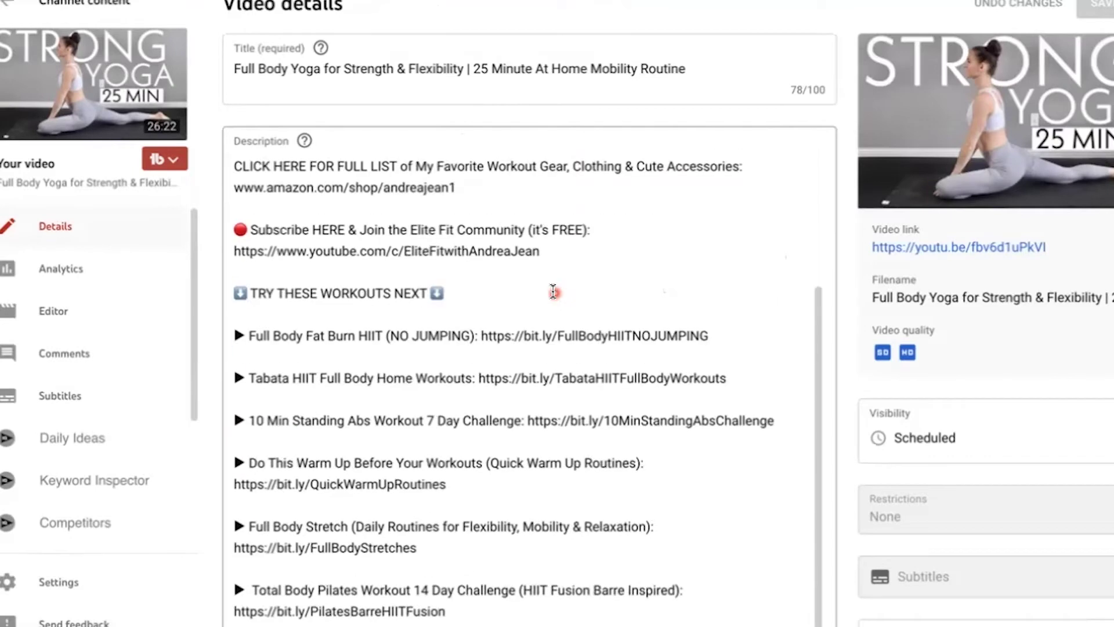
pyautogui.scroll(5, 550, 293)
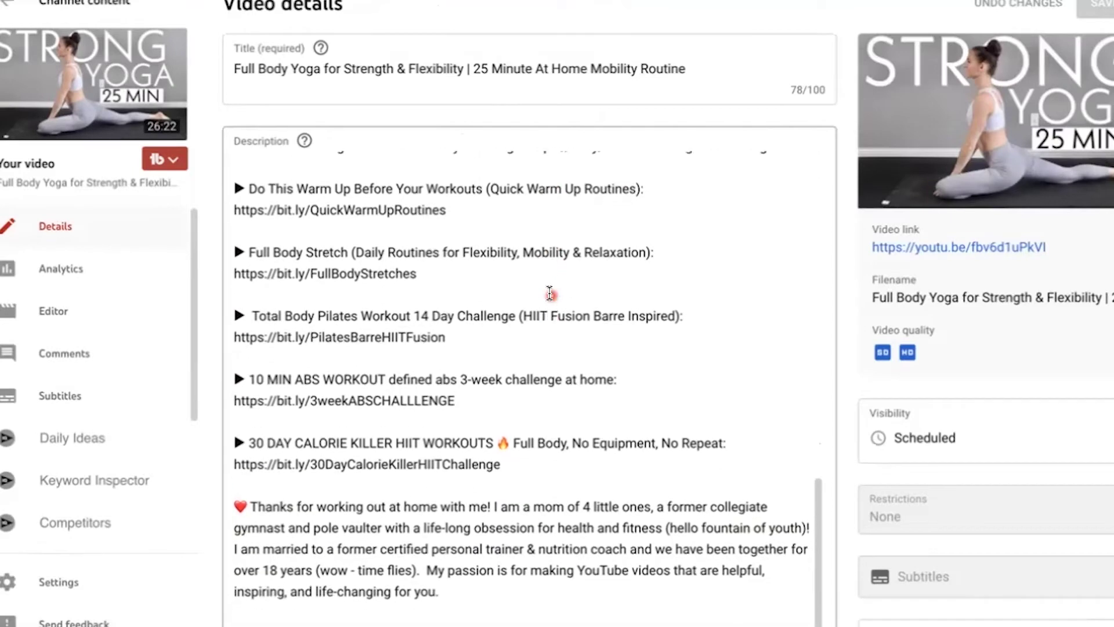
pyautogui.moveTo(235, 203); pyautogui.dragTo(725, 270)
pyautogui.click(235, 271)
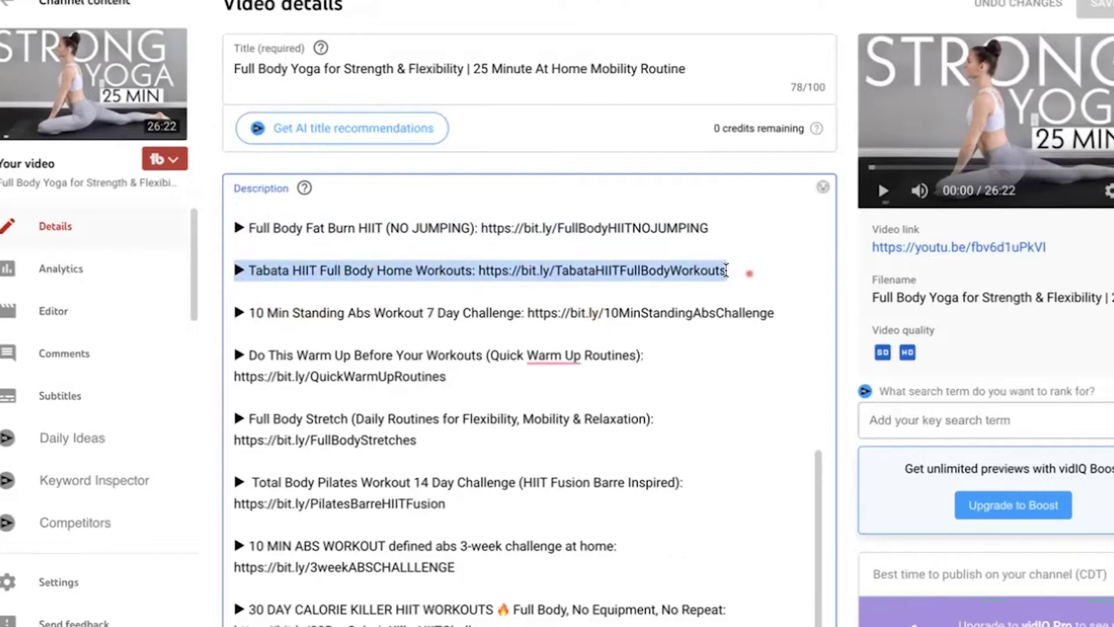
pyautogui.rightClick(704, 271)
pyautogui.click(748, 409)
pyautogui.click(4, 9)
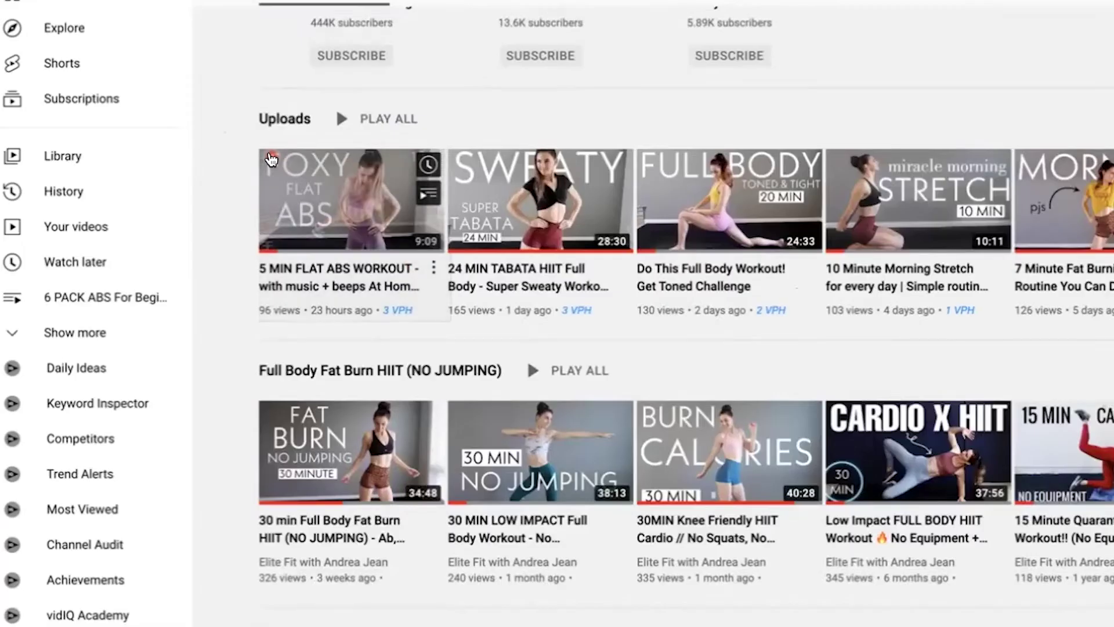
# - On the 5 MIN FLAT ABS WORKOUT video, paste the Tabata link as a comment, post it and pin it
pyautogui.click(271, 160)
pyautogui.scroll(-8, 165, 267)
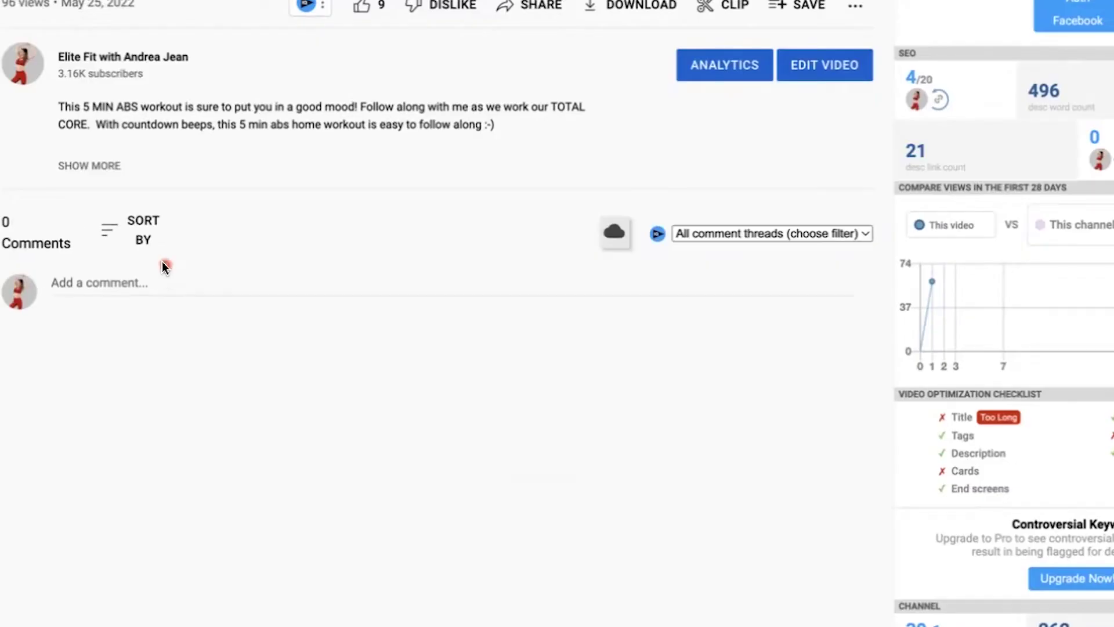
pyautogui.rightClick(144, 285)
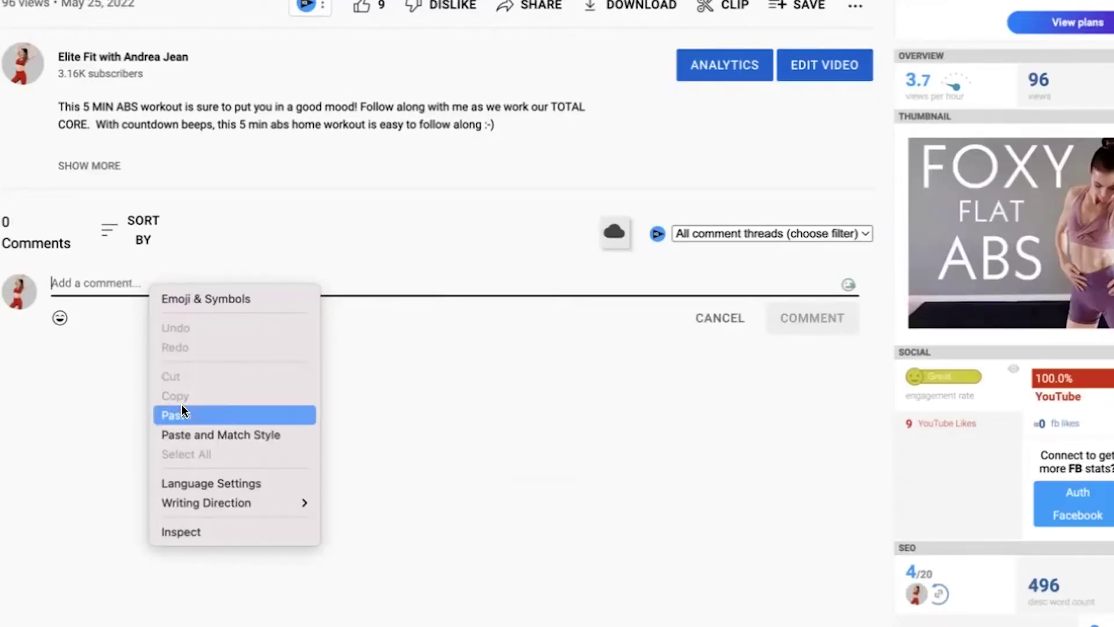
pyautogui.click(187, 408)
pyautogui.click(834, 325)
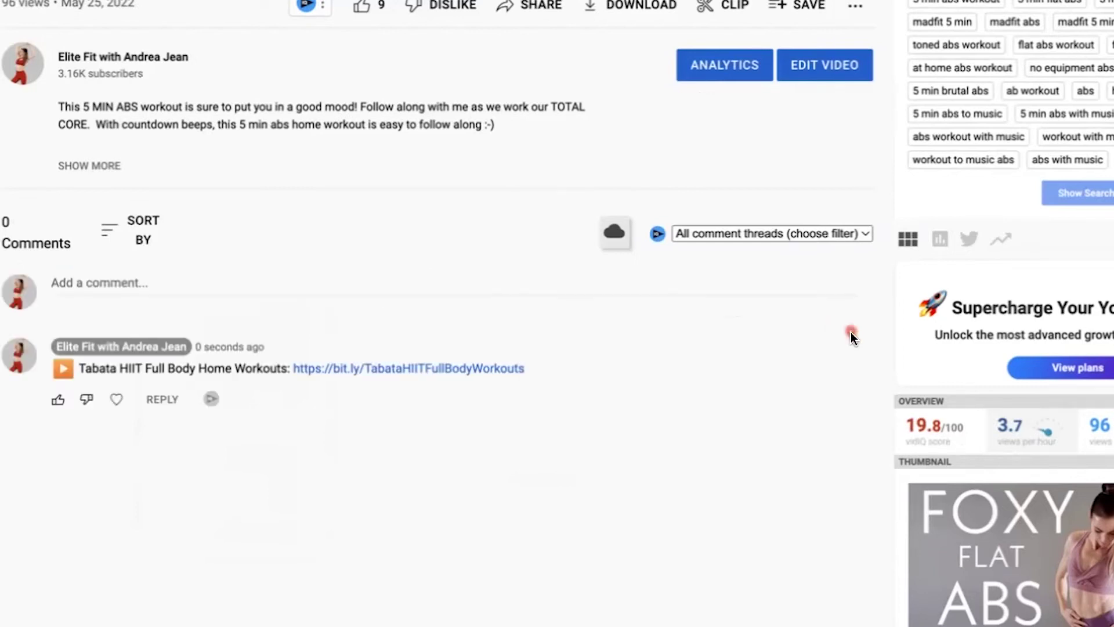
pyautogui.click(856, 355)
pyautogui.click(868, 385)
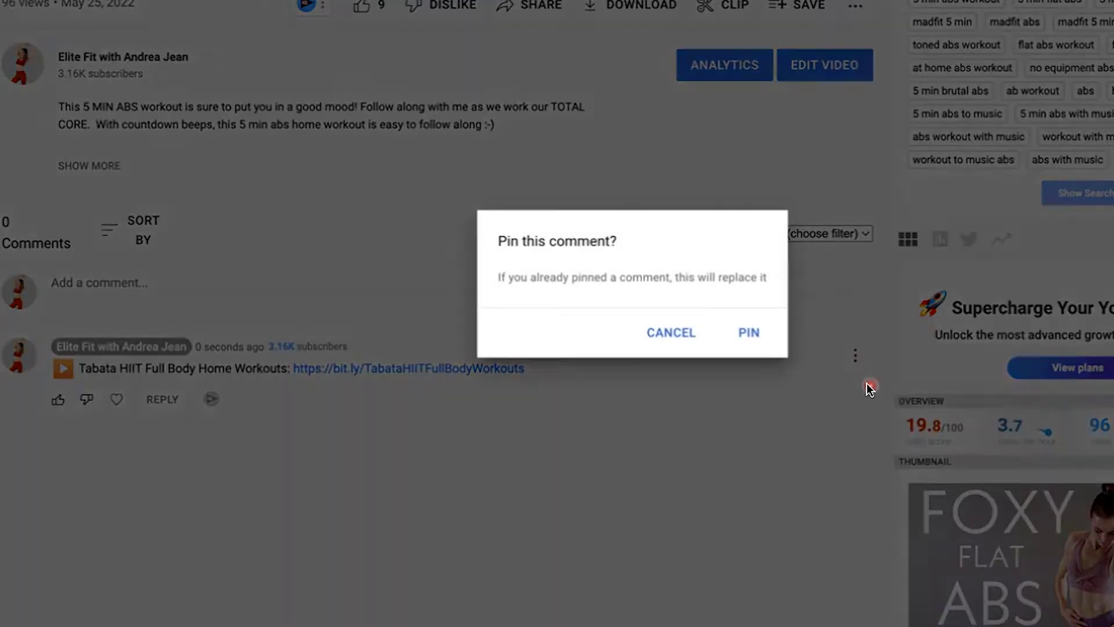
pyautogui.click(748, 333)
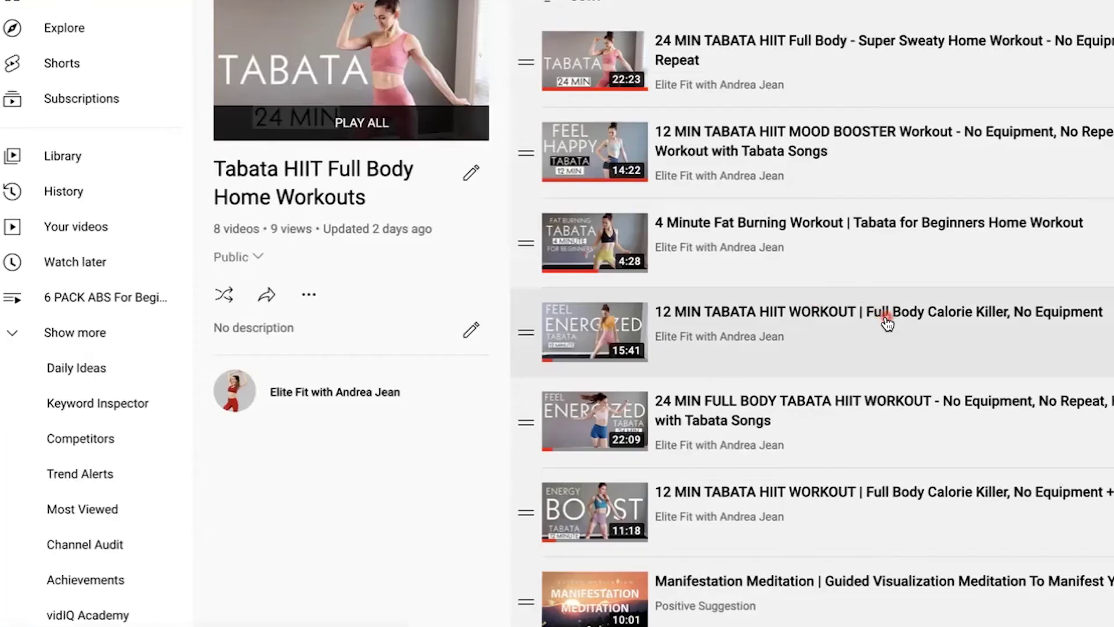
# - Expand the video's full description and scroll through it
pyautogui.scroll(-2, 863, 333)
pyautogui.scroll(2, 863, 333)
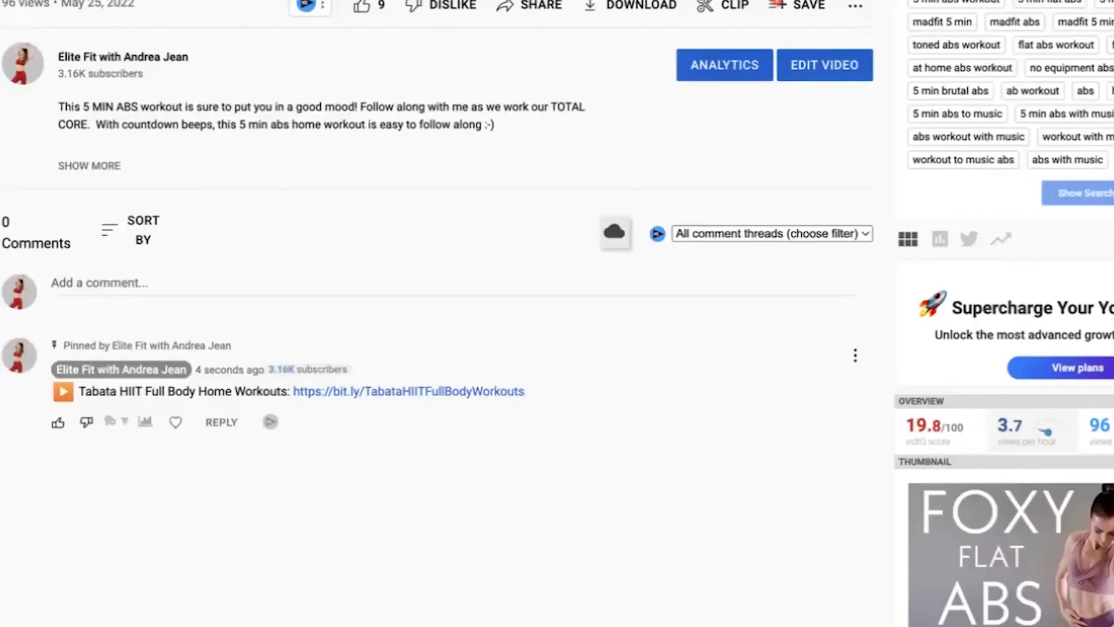
pyautogui.scroll(8, 579, 330)
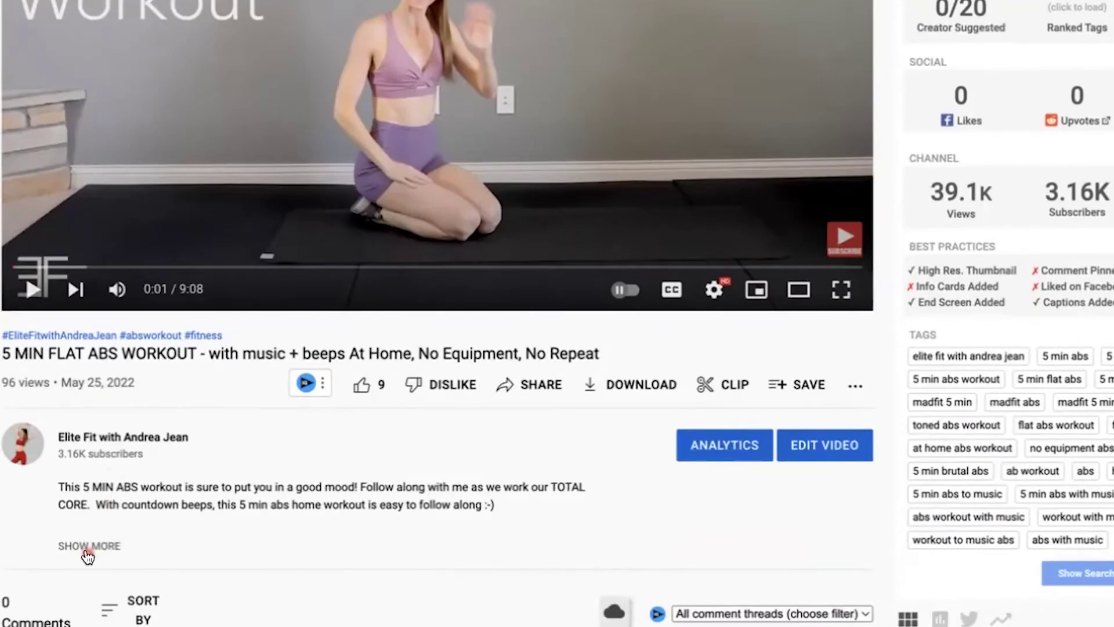
pyautogui.click(88, 545)
pyautogui.scroll(-6, 569, 450)
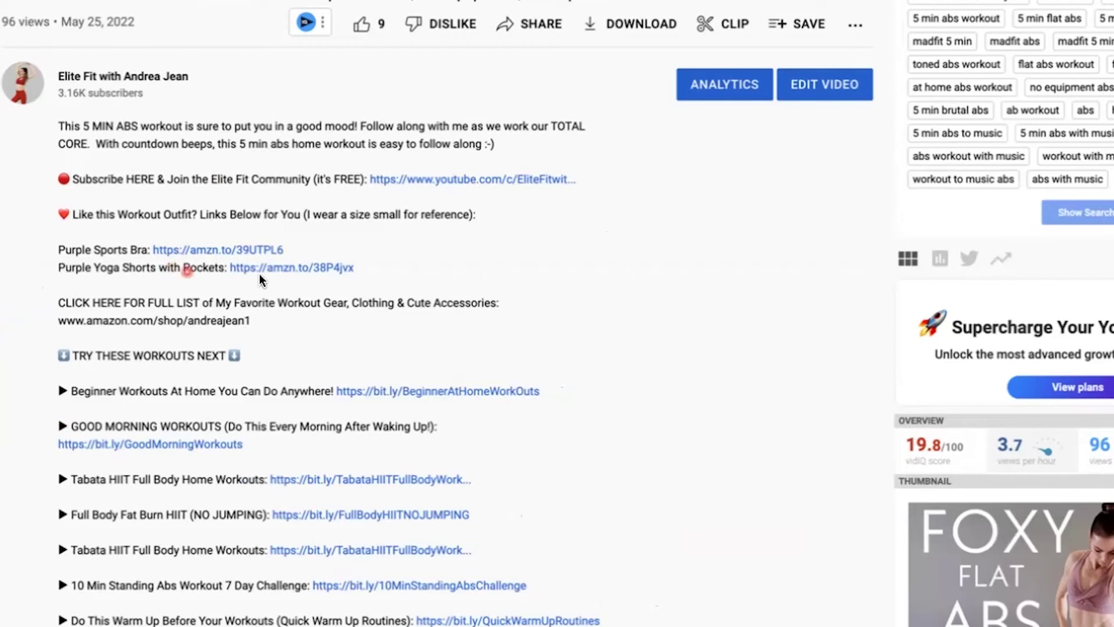
pyautogui.scroll(-3, 806, 346)
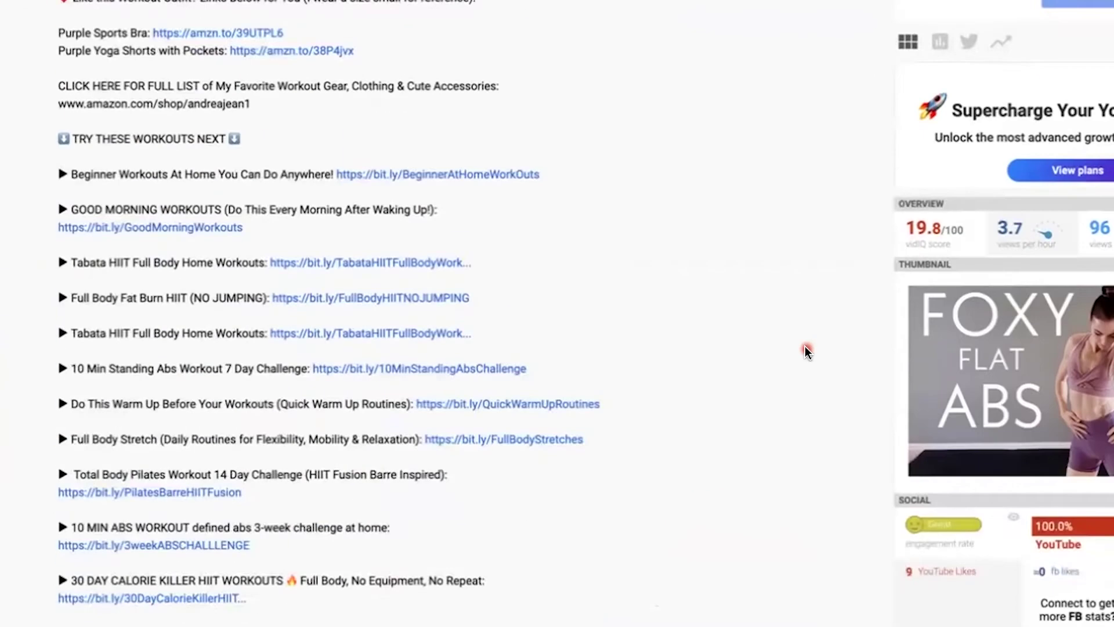
pyautogui.scroll(-1, 612, 301)
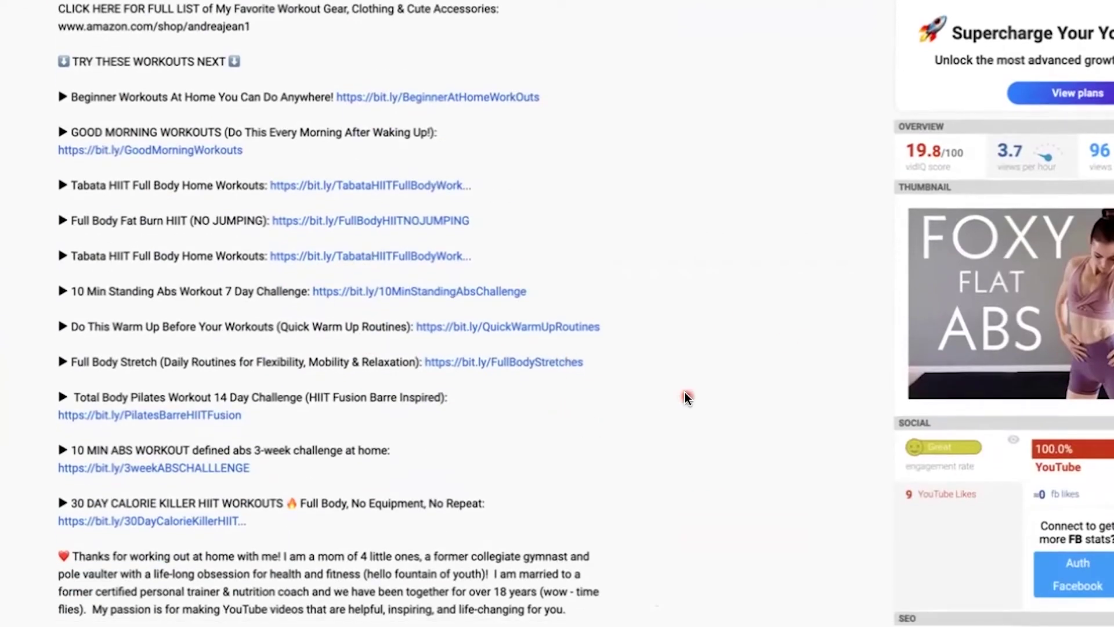
pyautogui.scroll(5, 723, 390)
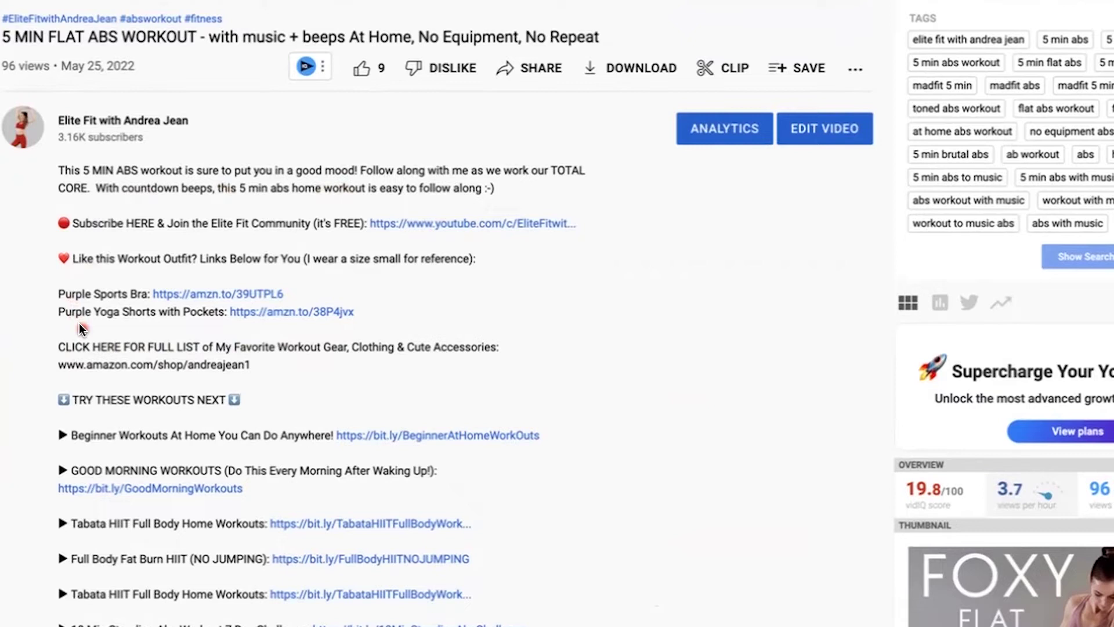
pyautogui.click(219, 296)
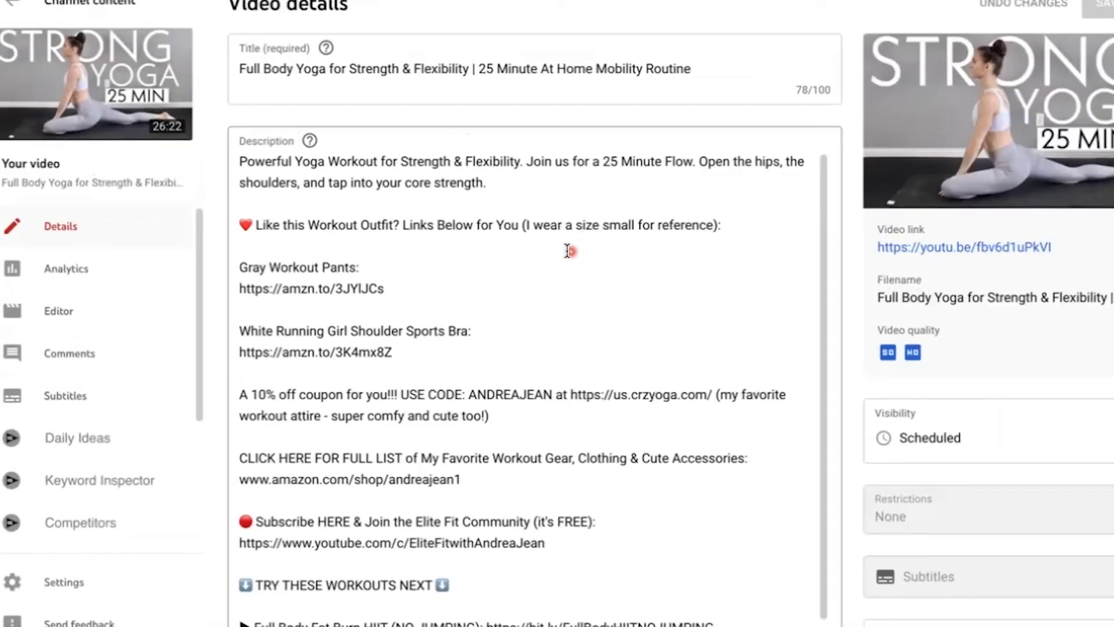
pyautogui.click(522, 184)
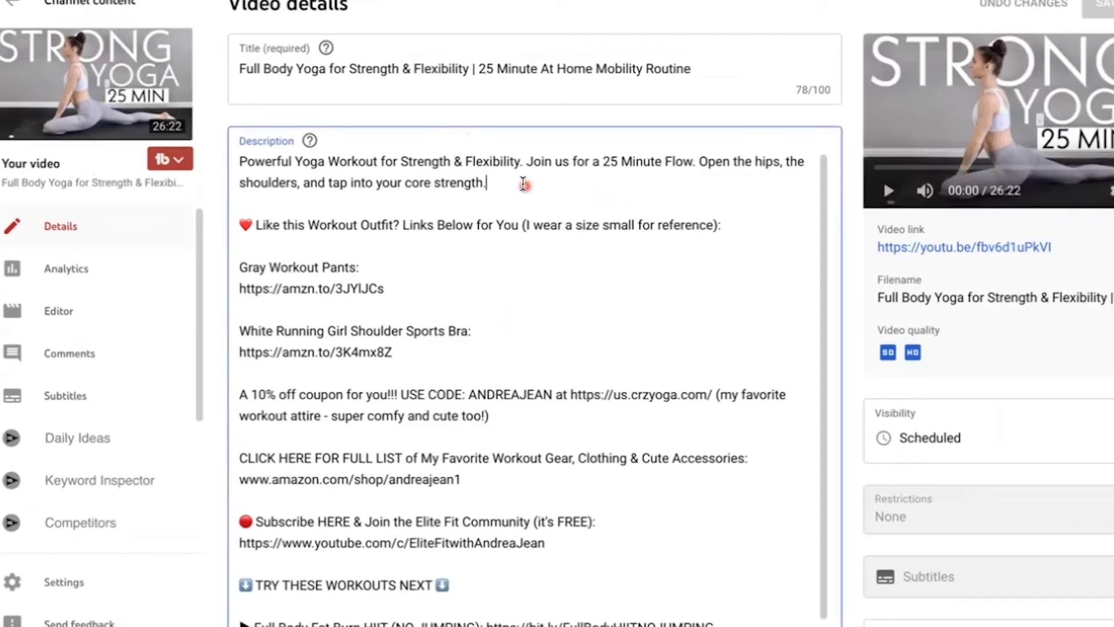
pyautogui.press('Return')
pyautogui.press('Return')
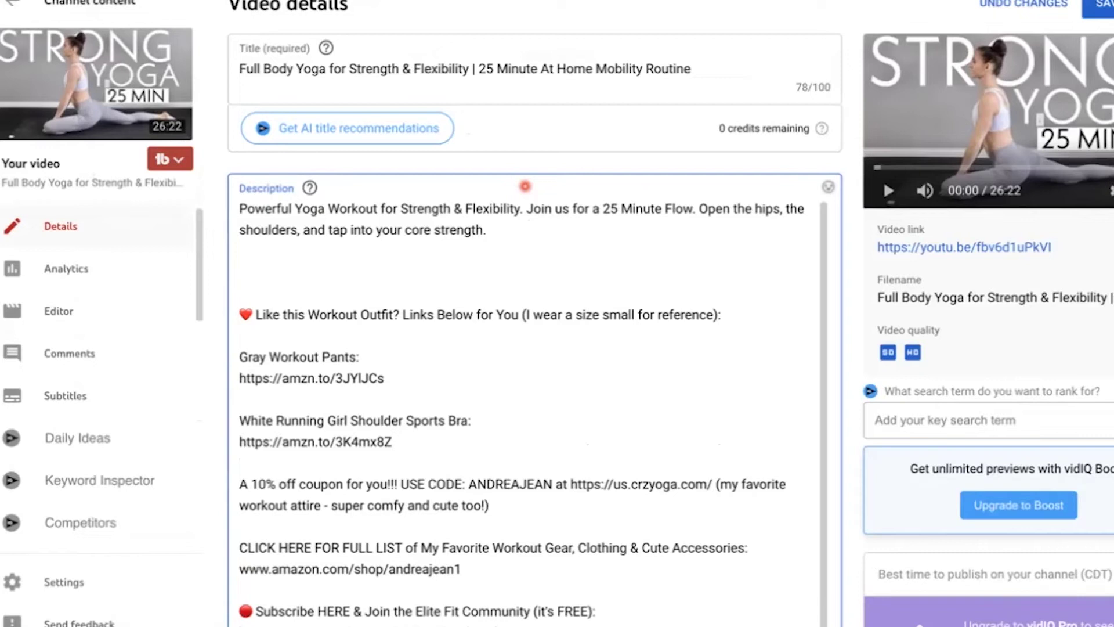
pyautogui.write('www.andre')
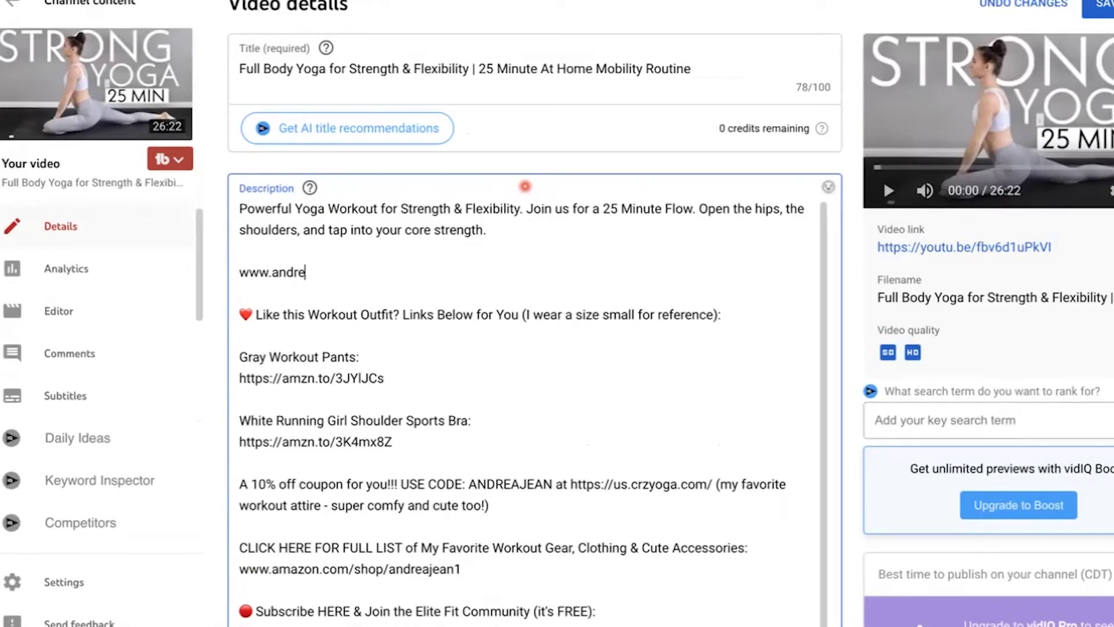
pyautogui.write('ajeanco.com')
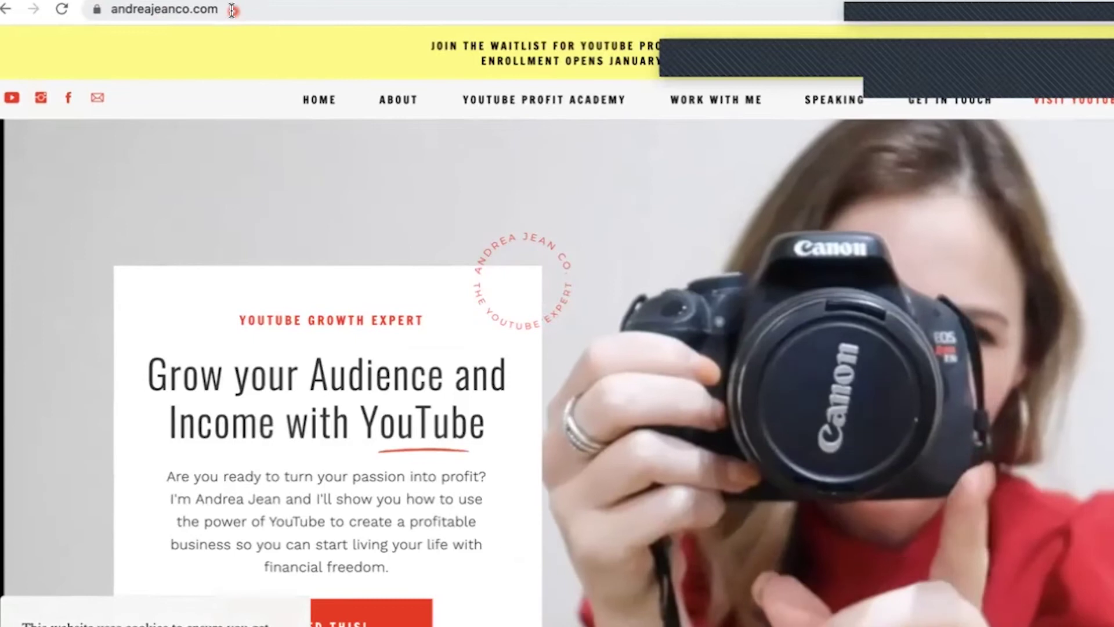
# - Copy the andreajeanco.com address from Chrome and paste it on its own line in the description
pyautogui.click(232, 10)
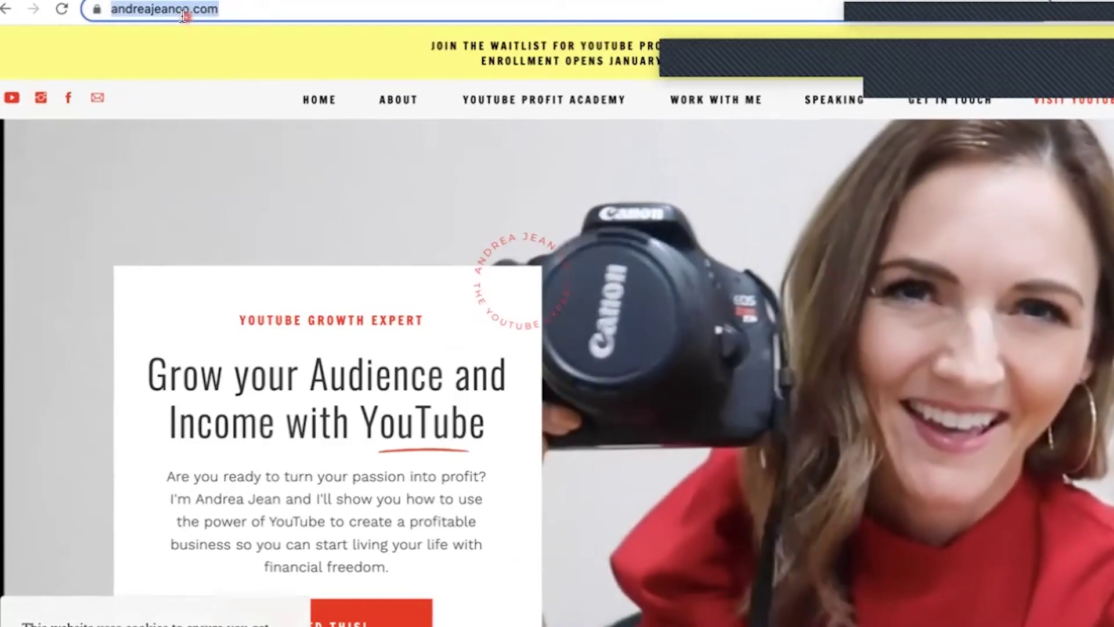
pyautogui.rightClick(183, 13)
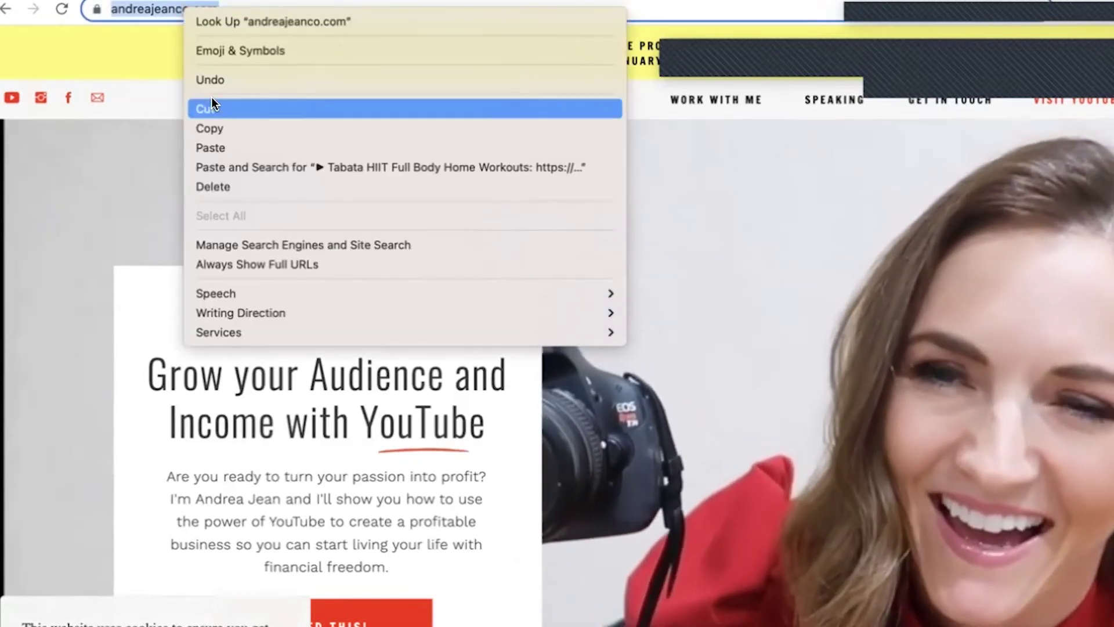
pyautogui.click(218, 129)
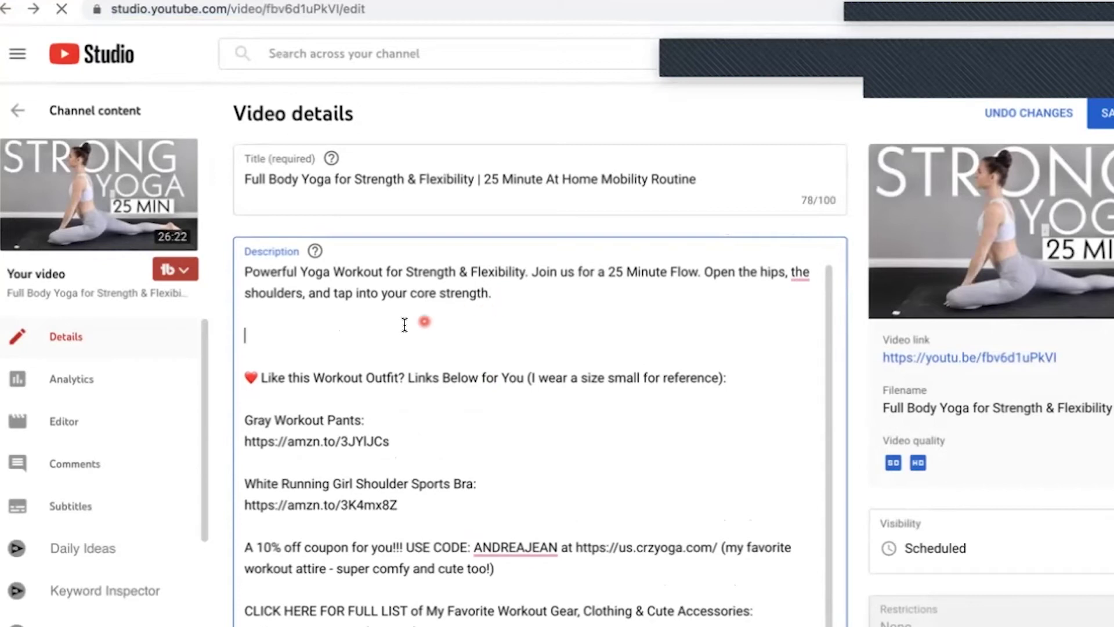
pyautogui.rightClick(260, 332)
pyautogui.click(318, 466)
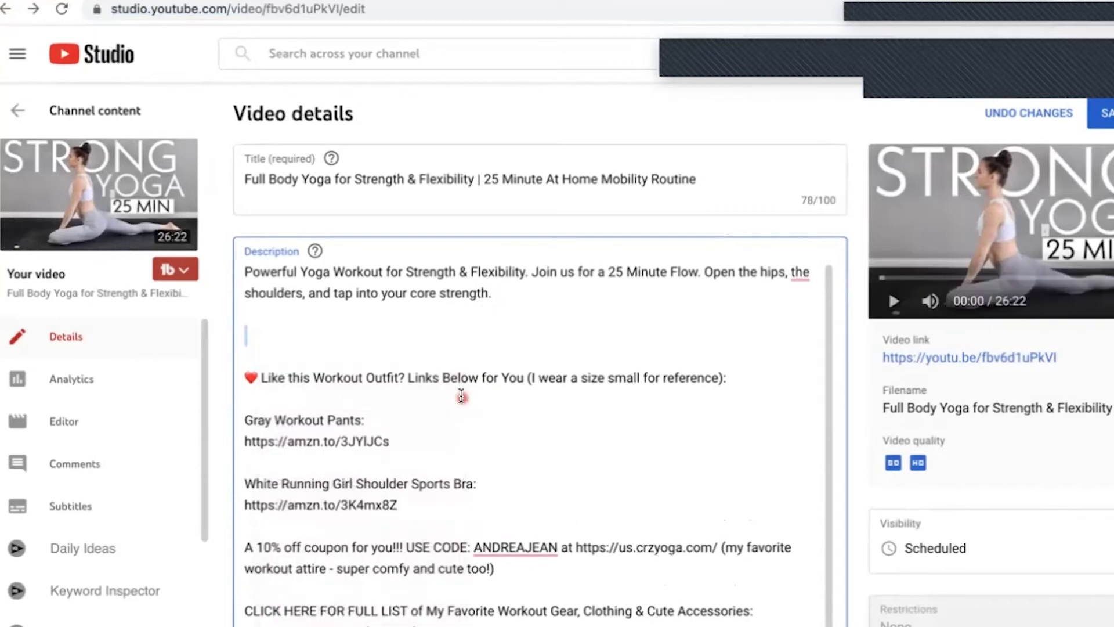
pyautogui.press('Return')
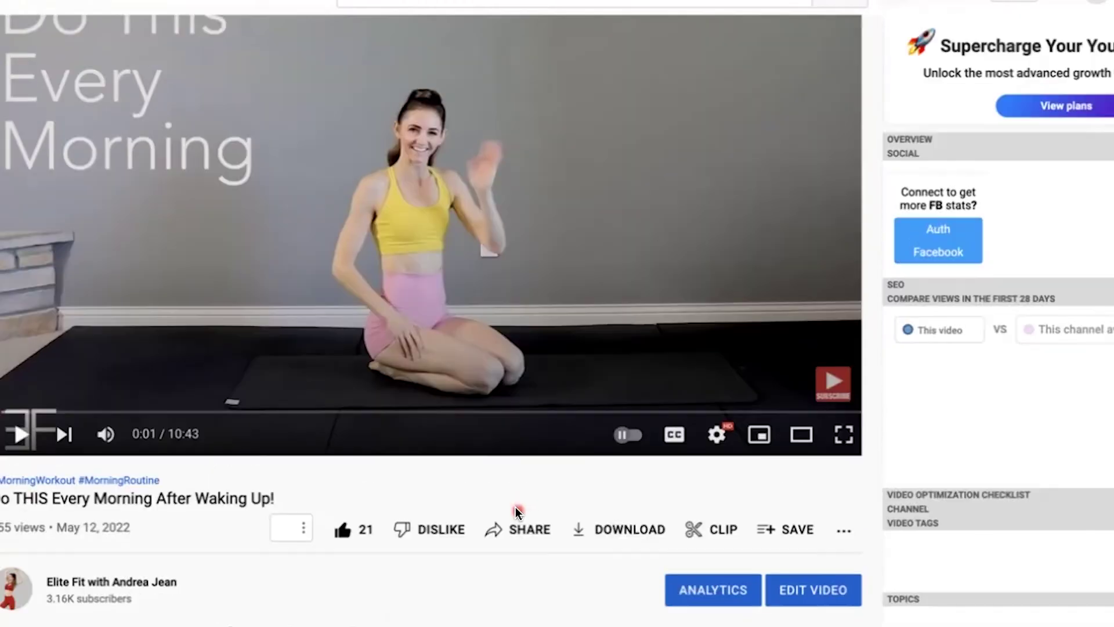
# - Copy the morning workout video's youtu.be share link and paste it into a new note
pyautogui.click(492, 530)
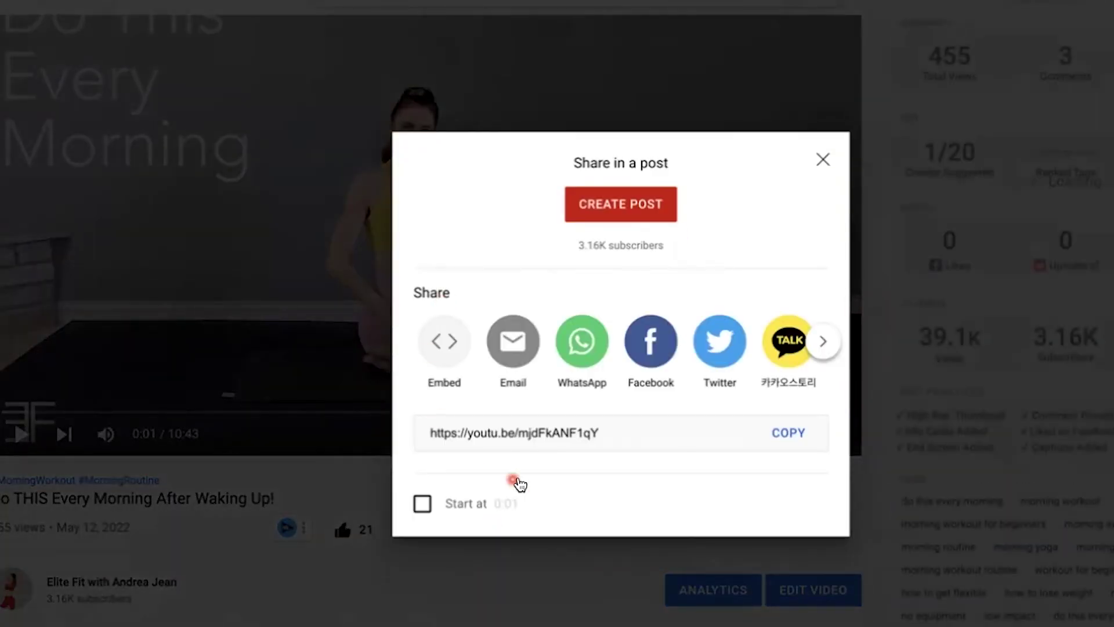
pyautogui.click(789, 434)
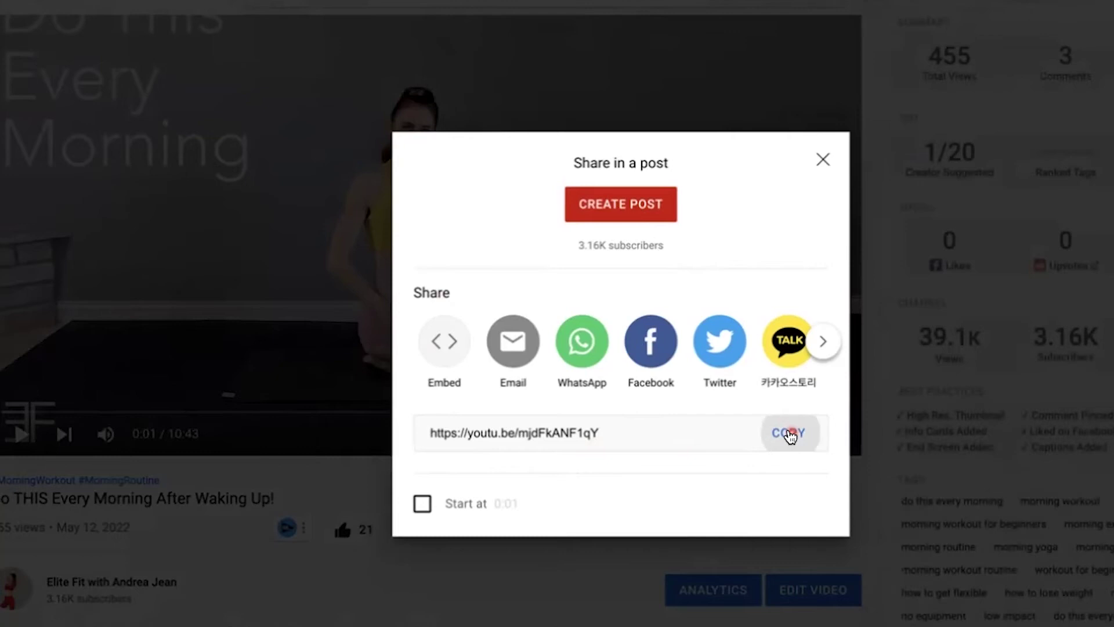
pyautogui.press('super+Tab')
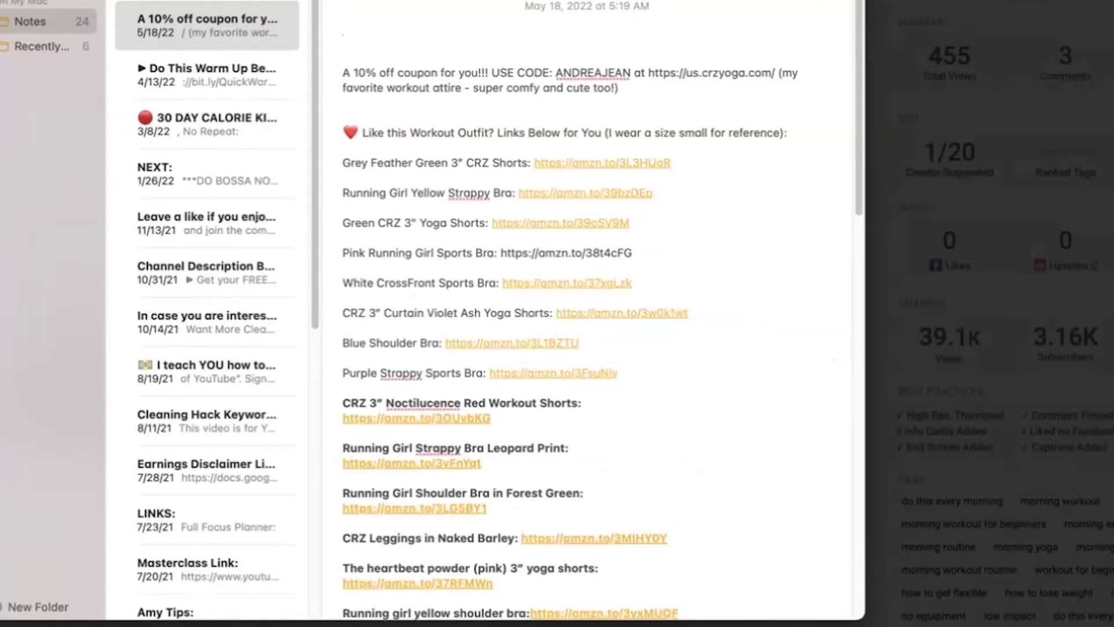
pyautogui.press('super+n')
pyautogui.rightClick(383, 94)
pyautogui.click(426, 150)
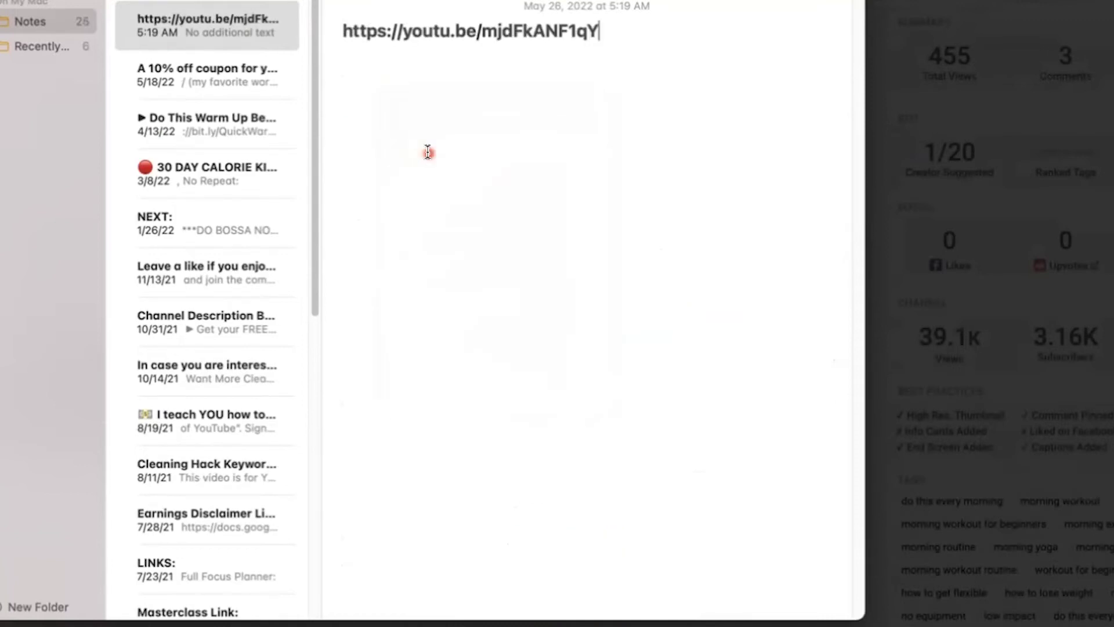
pyautogui.press('Return')
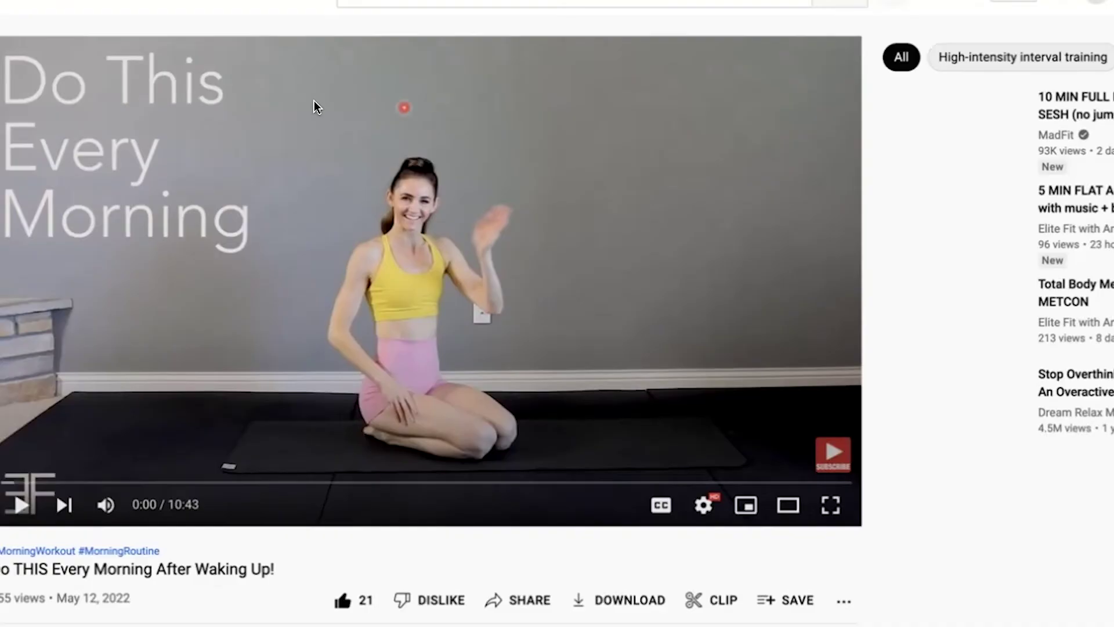
# - From Customize Channel's Playlists list, open the Full Body Fat Burn HIIT (NO JUMPING) playlist
pyautogui.scroll(-5, 680, 492)
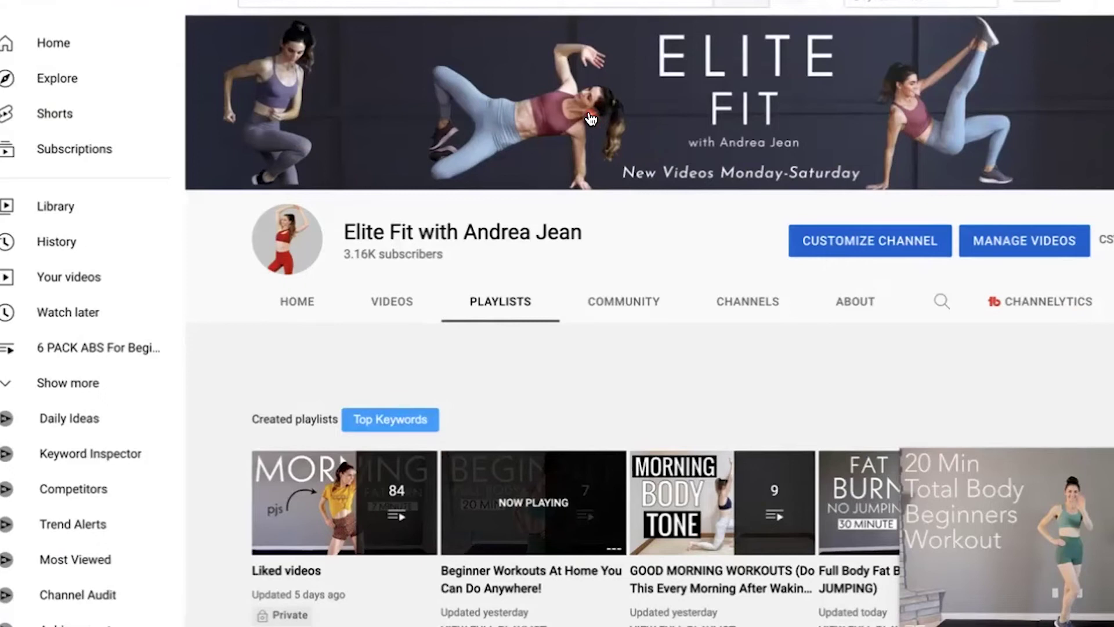
pyautogui.click(849, 251)
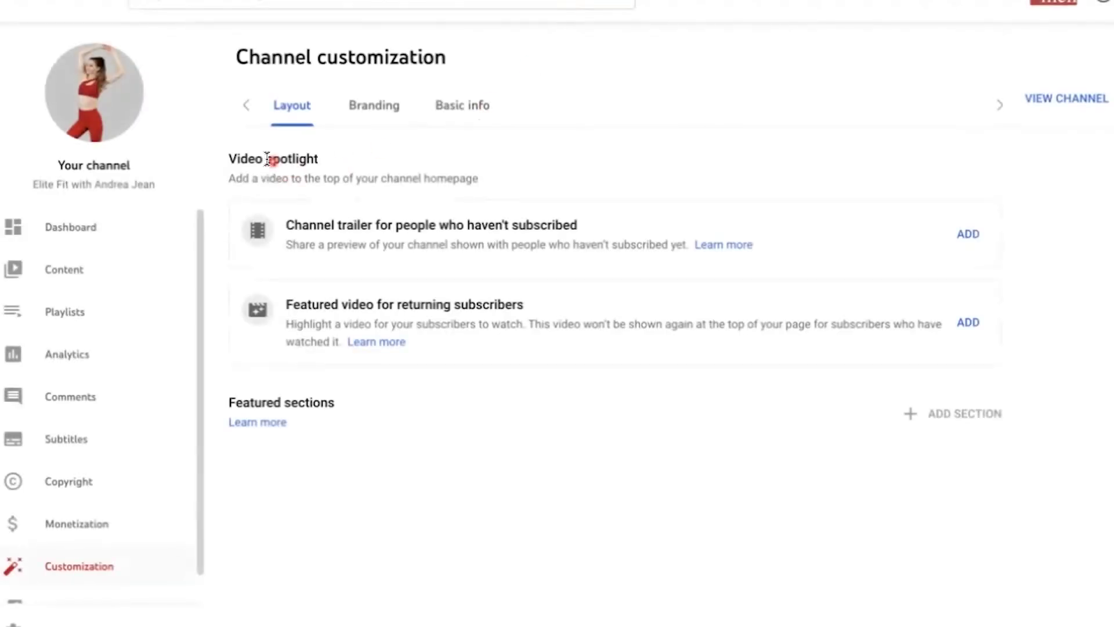
pyautogui.click(77, 313)
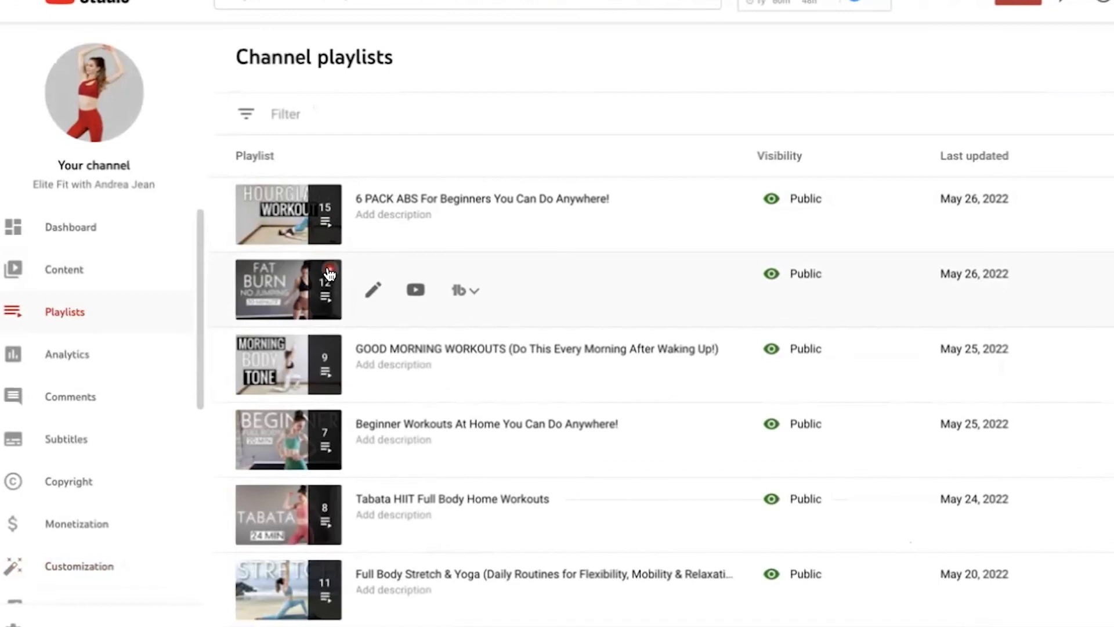
pyautogui.click(330, 271)
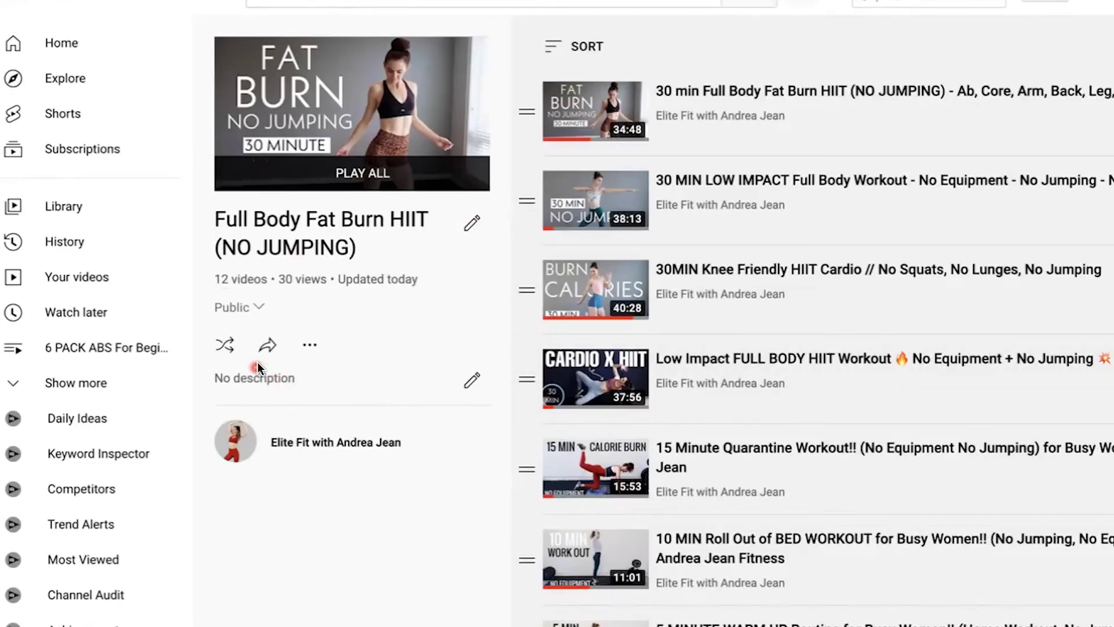
# - Copy the Fat Burn HIIT playlist's youtube.com share URL and paste it into a new note
pyautogui.click(267, 346)
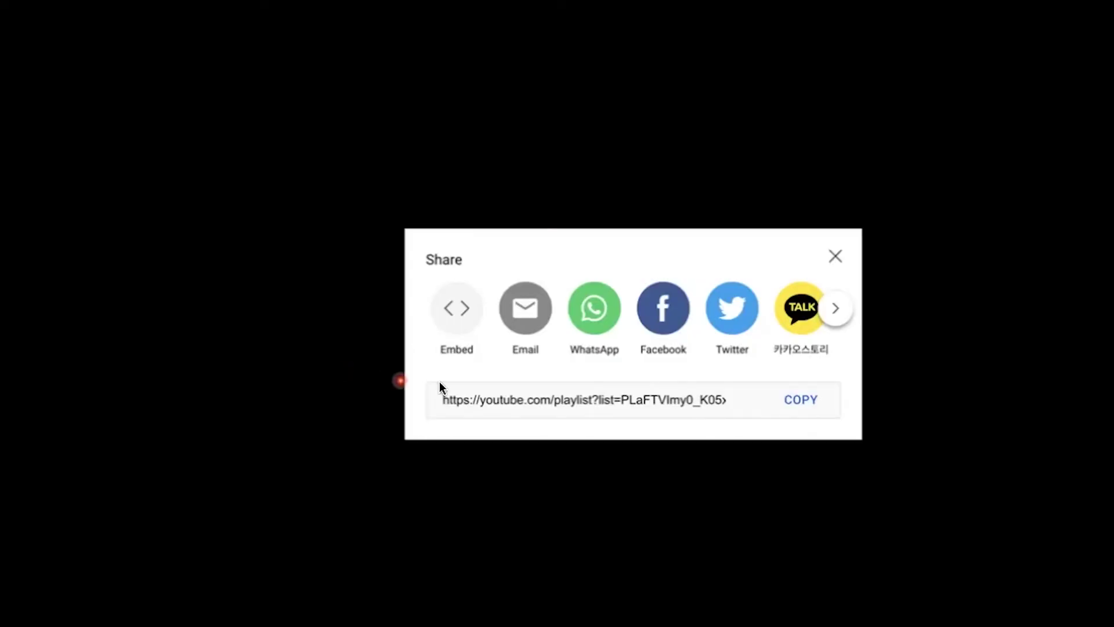
pyautogui.click(806, 405)
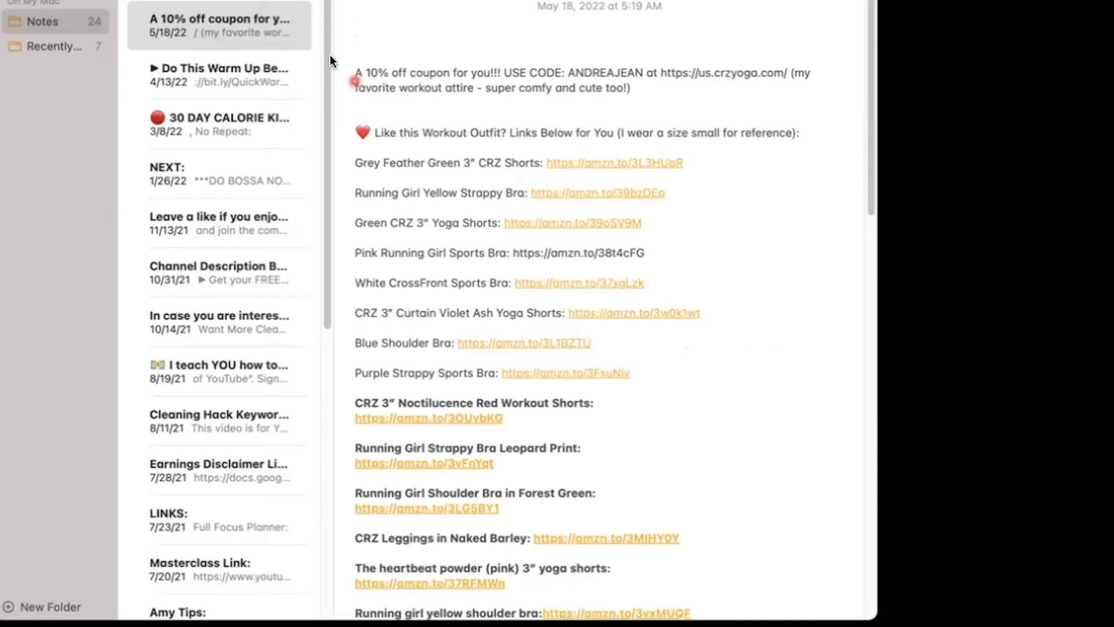
pyautogui.press('super+n')
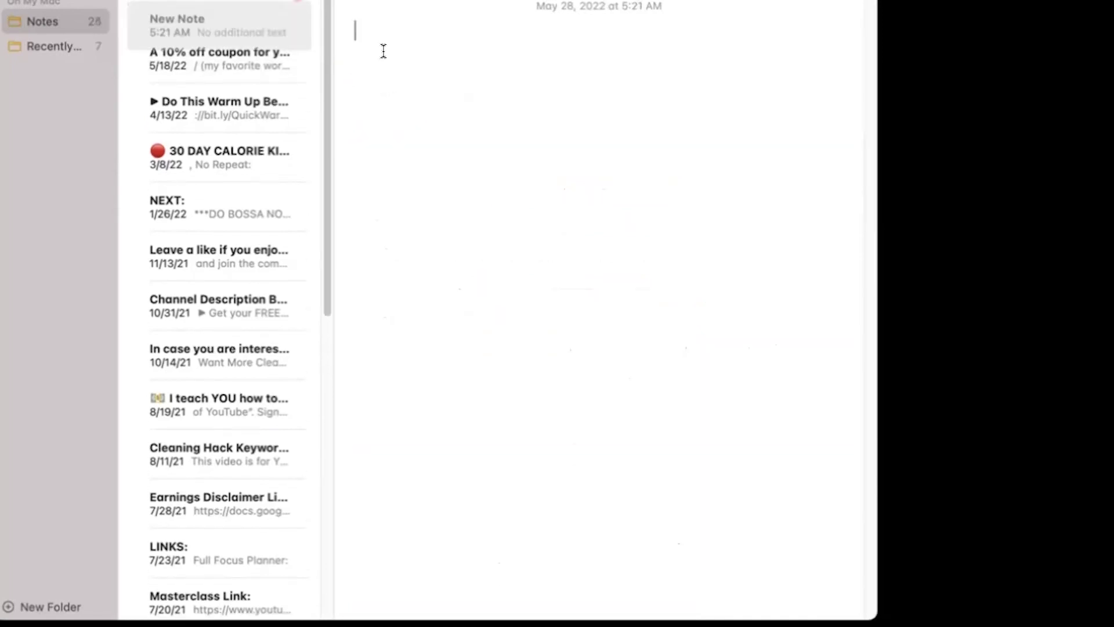
pyautogui.rightClick(406, 139)
pyautogui.click(438, 178)
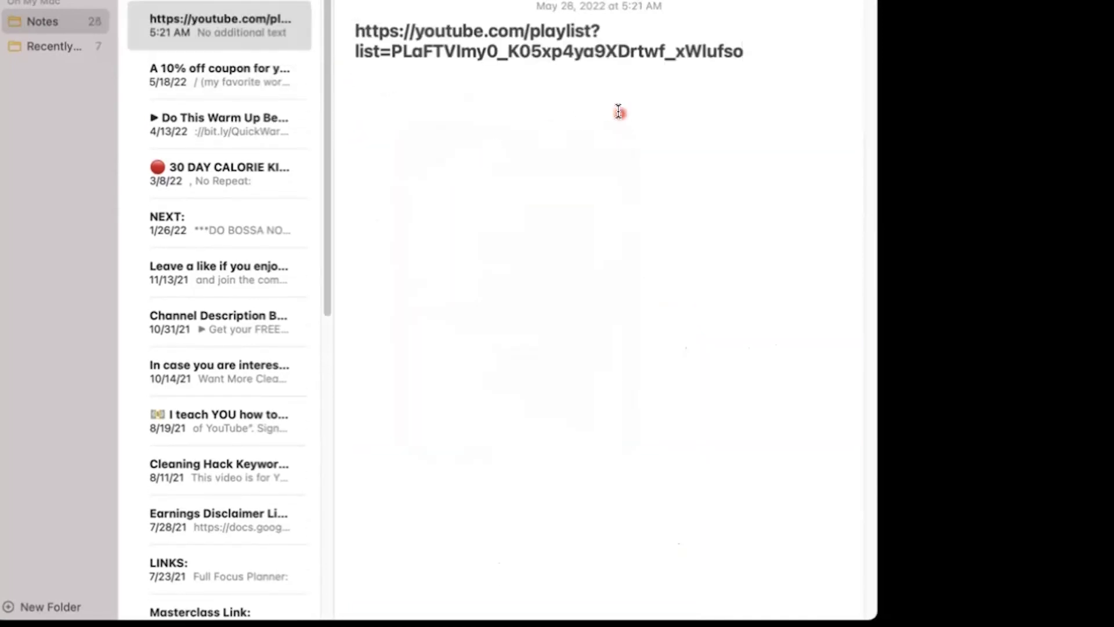
pyautogui.press('Return')
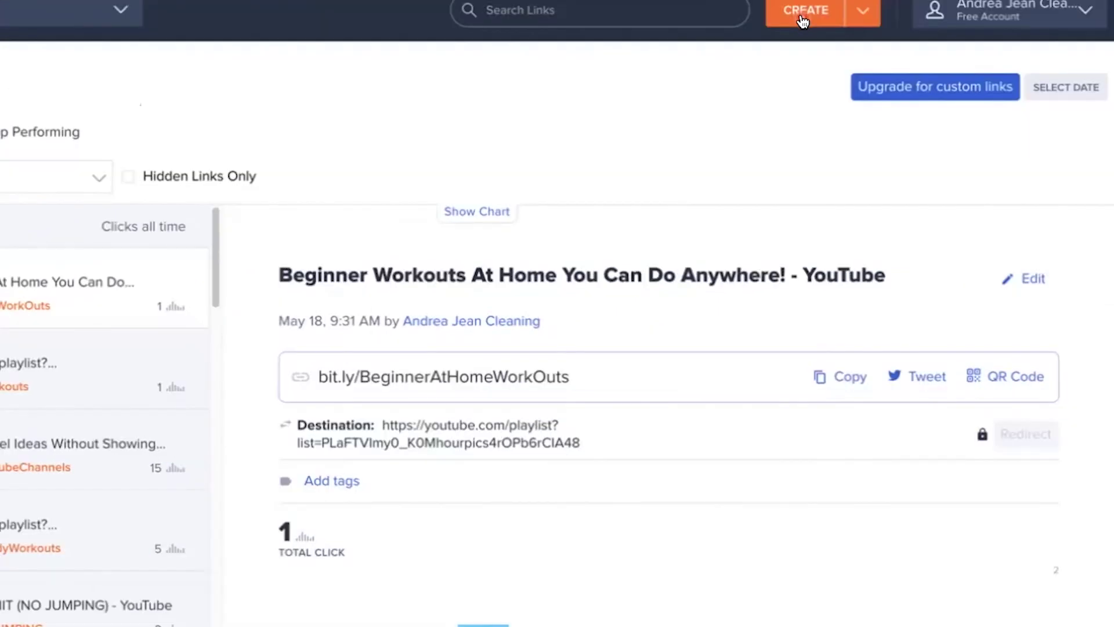
# - Create a Bitly short link bit.ly/FullBodyHIITNOJUMPING from the pasted playlist URL
pyautogui.click(803, 19)
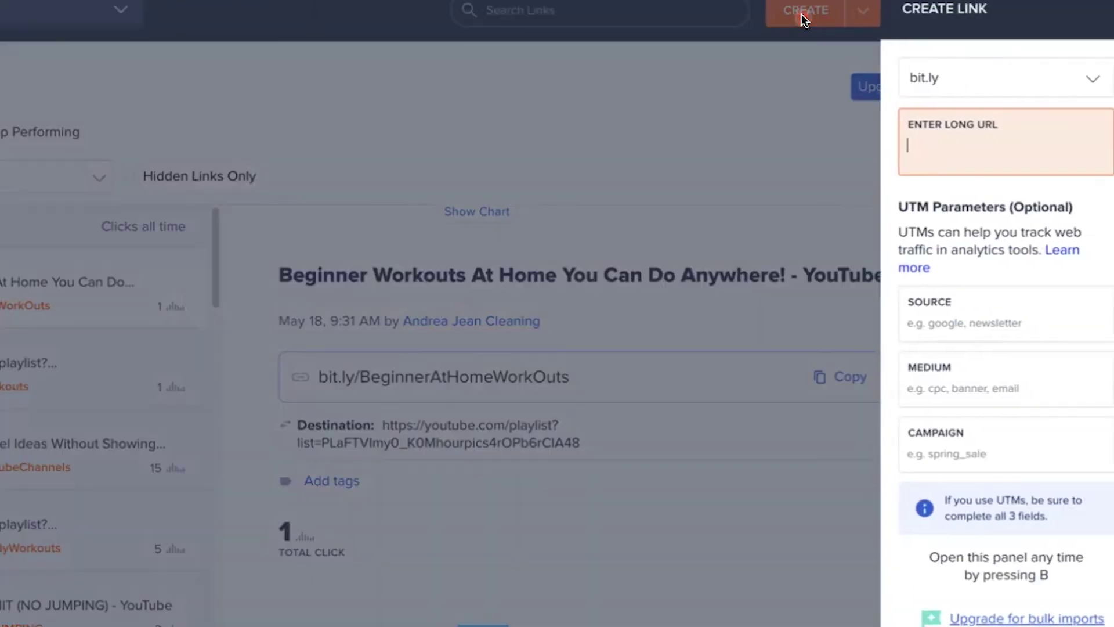
pyautogui.rightClick(900, 146)
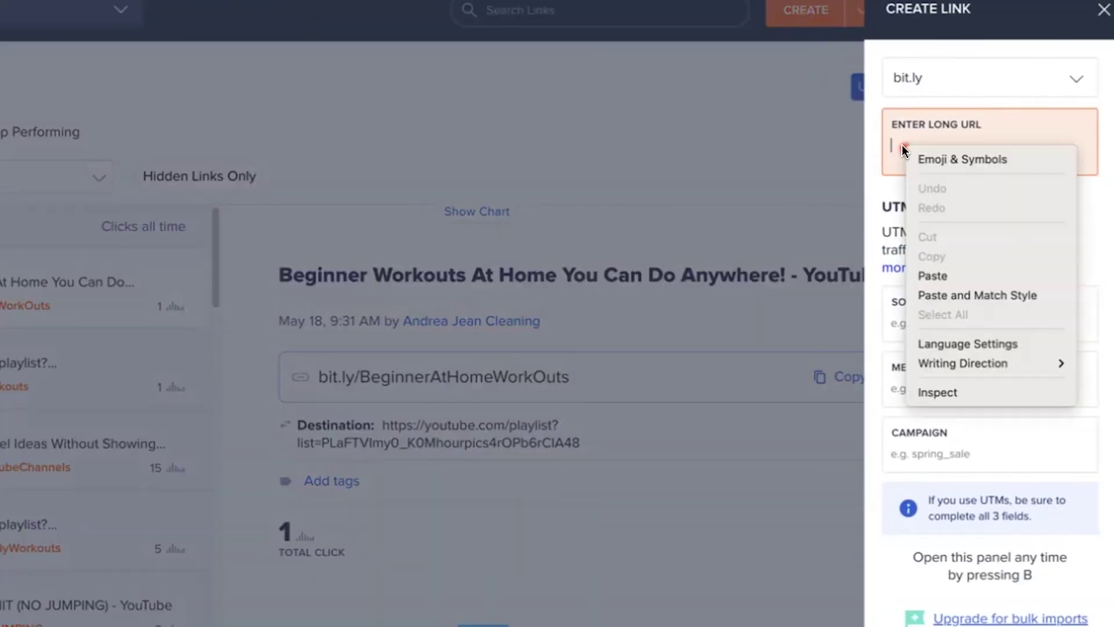
pyautogui.click(949, 275)
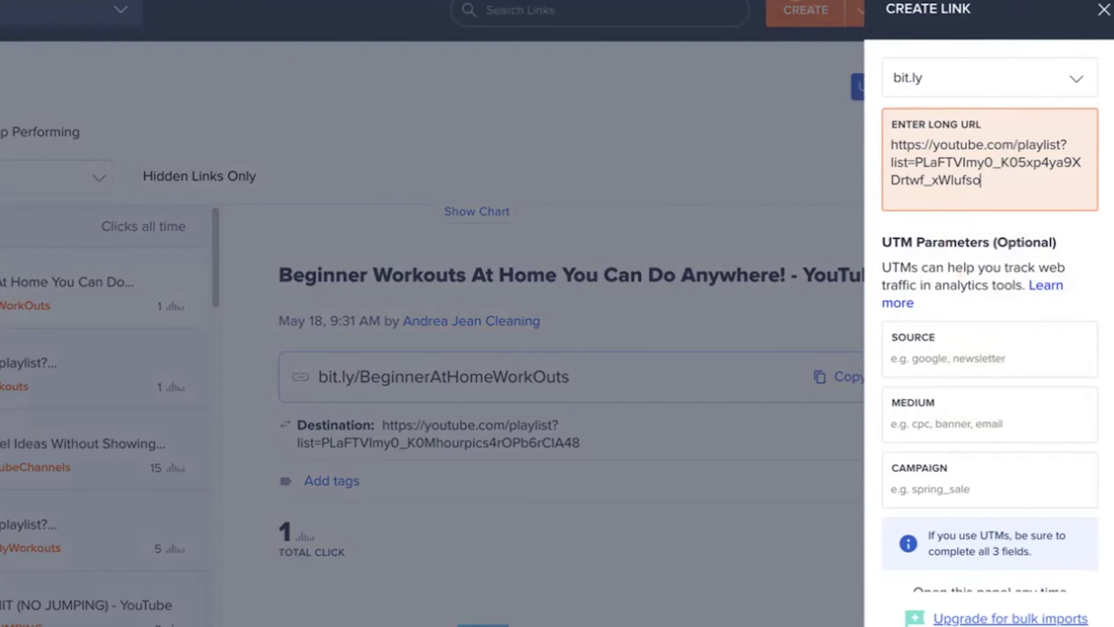
pyautogui.click(985, 598)
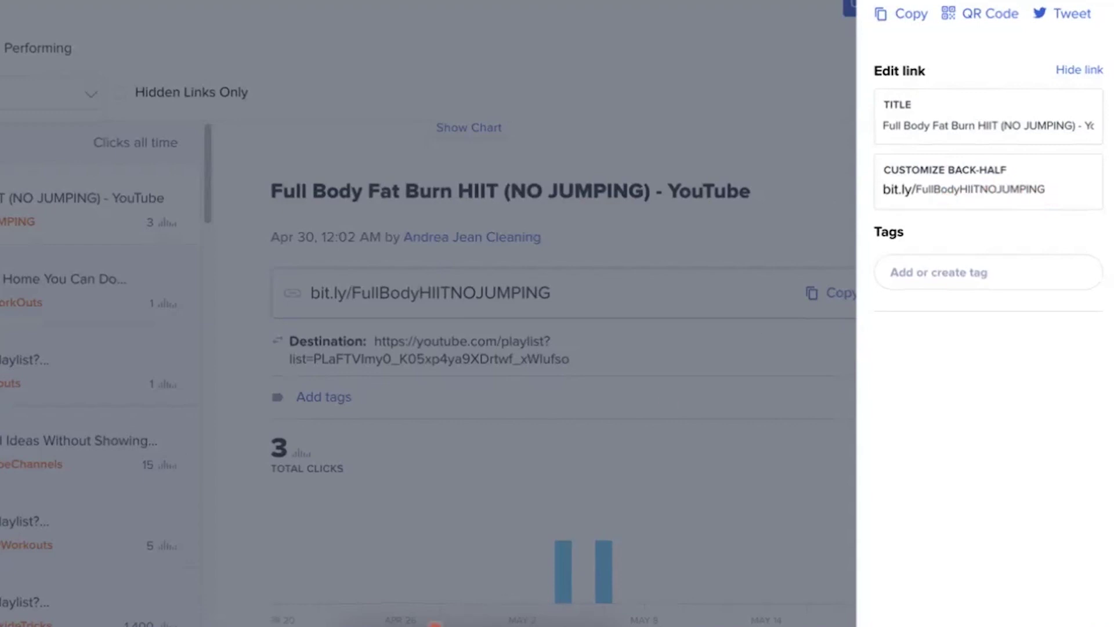
pyautogui.click(912, 15)
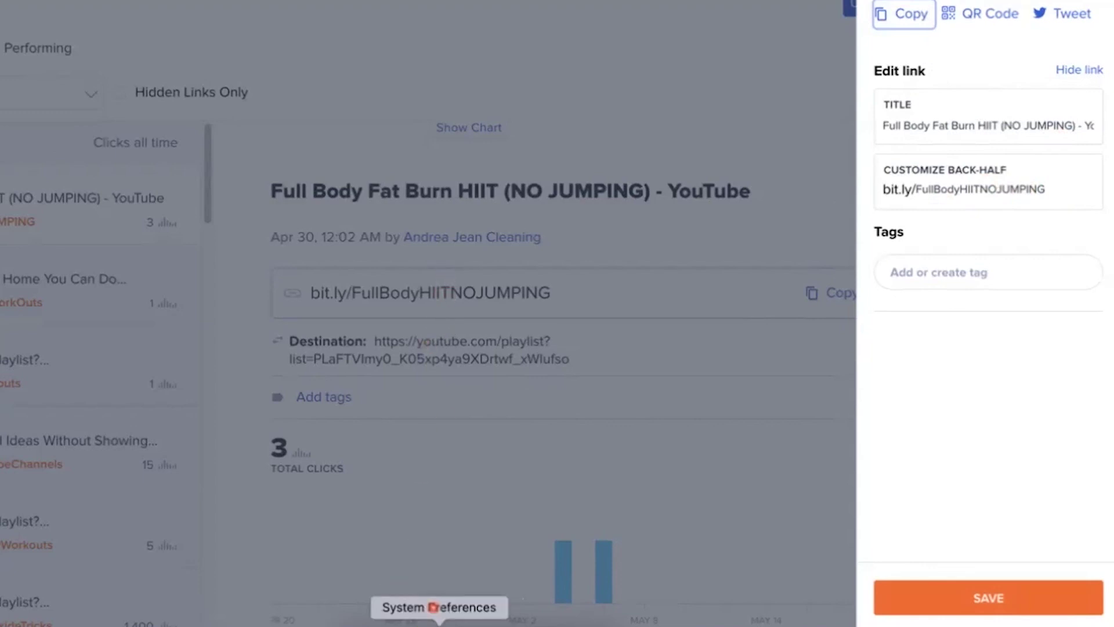
pyautogui.click(413, 618)
pyautogui.press('super+v')
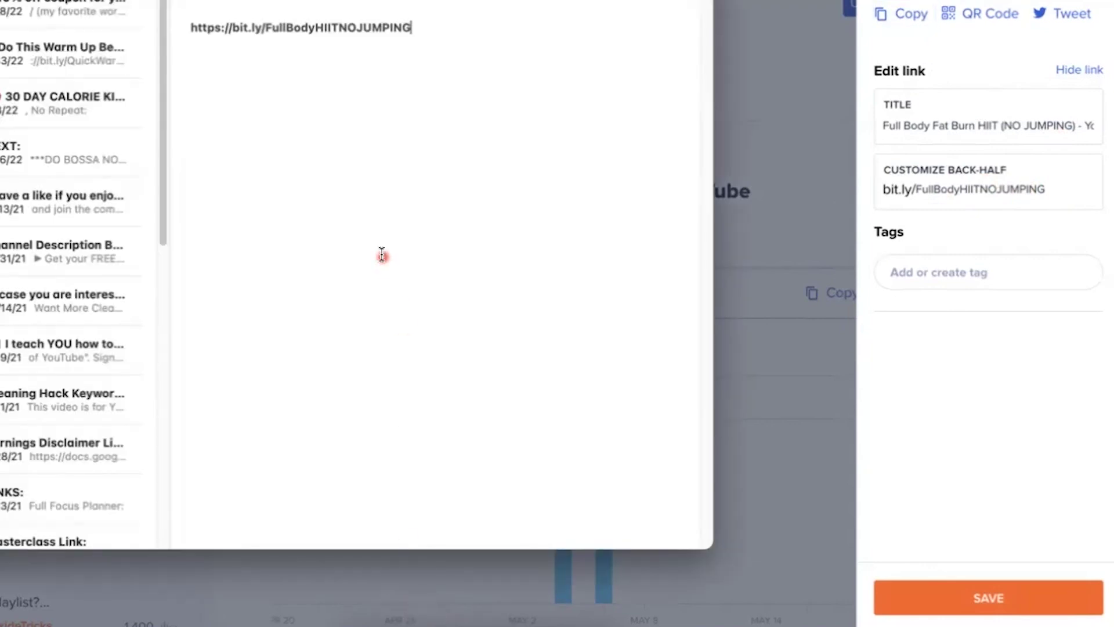
# - Follow the bit.ly link and scroll the YouTube How To Guide channel's Videos tab
pyautogui.click(328, 29)
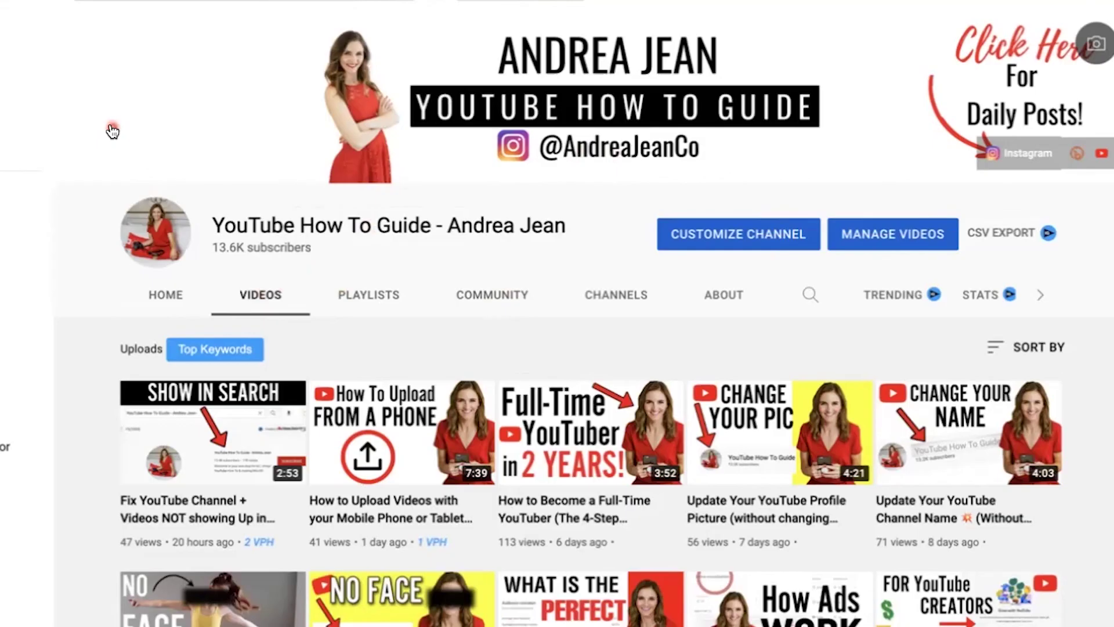
pyautogui.scroll(-7, 112, 131)
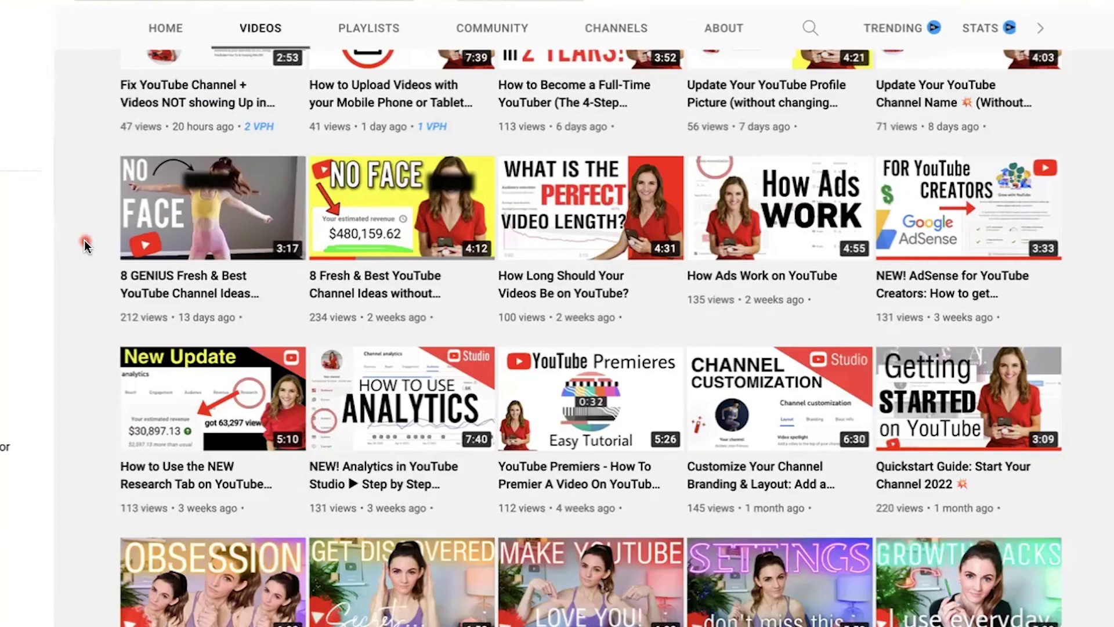
pyautogui.scroll(-4, 85, 239)
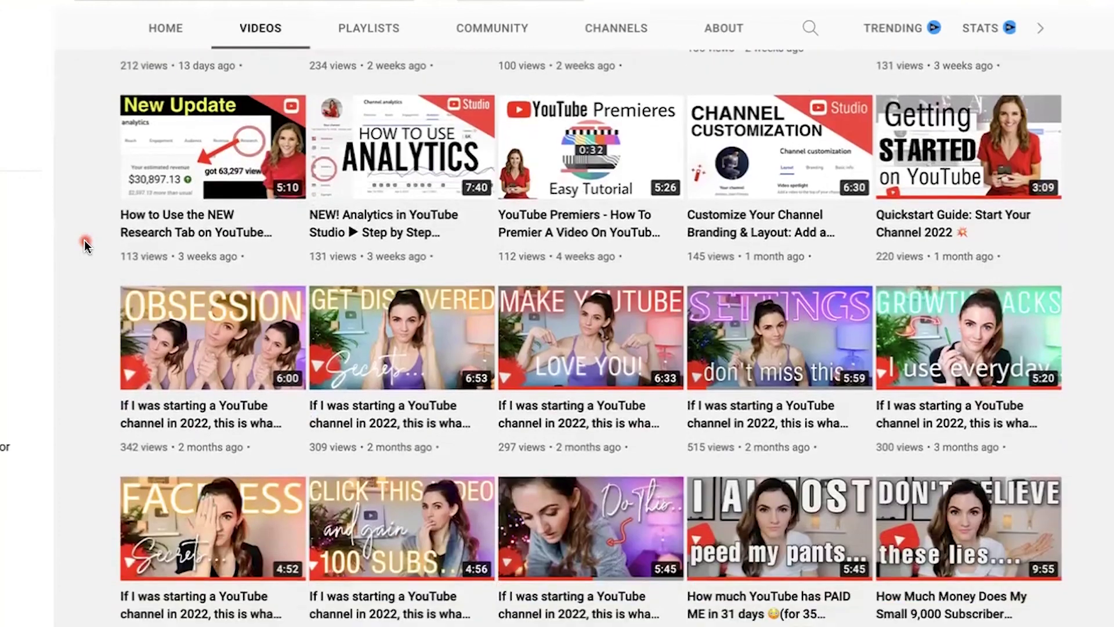